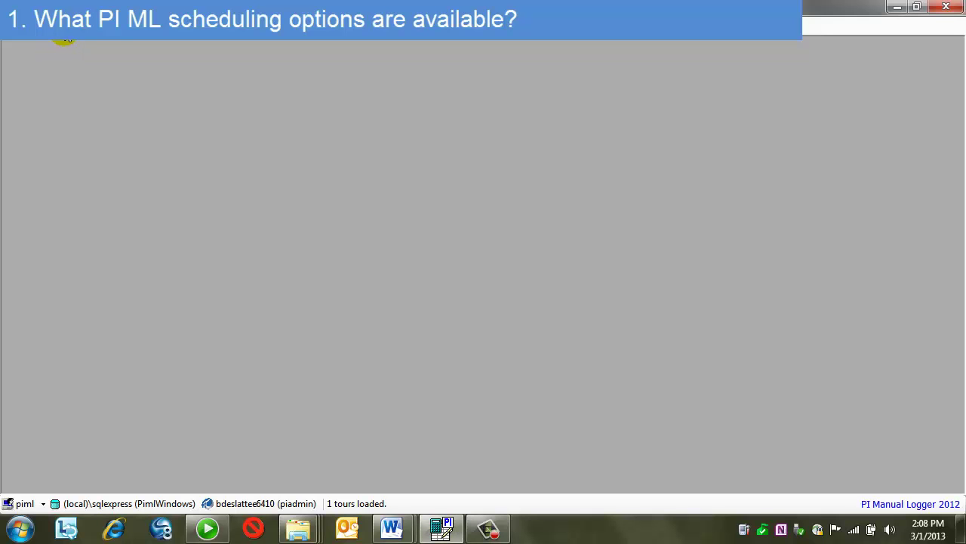
Open the Tour List under Tours to show the Reactor tour
{"action": "left_click", "coordinate": [64, 37]}
{"action": "left_click", "coordinate": [83, 60]}
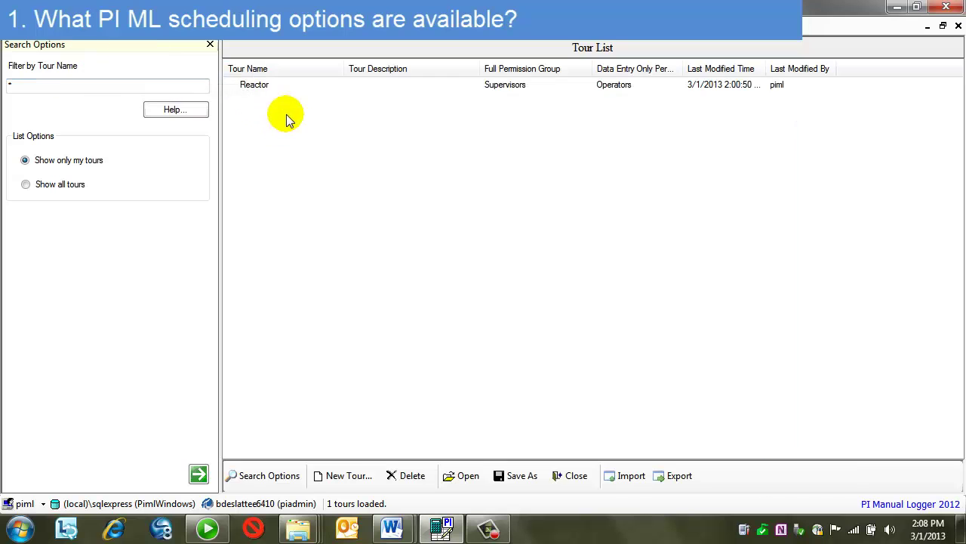
Open the Reactor tour for editing and view the Reactor control room tag group settings
{"action": "double_click", "coordinate": [249, 86]}
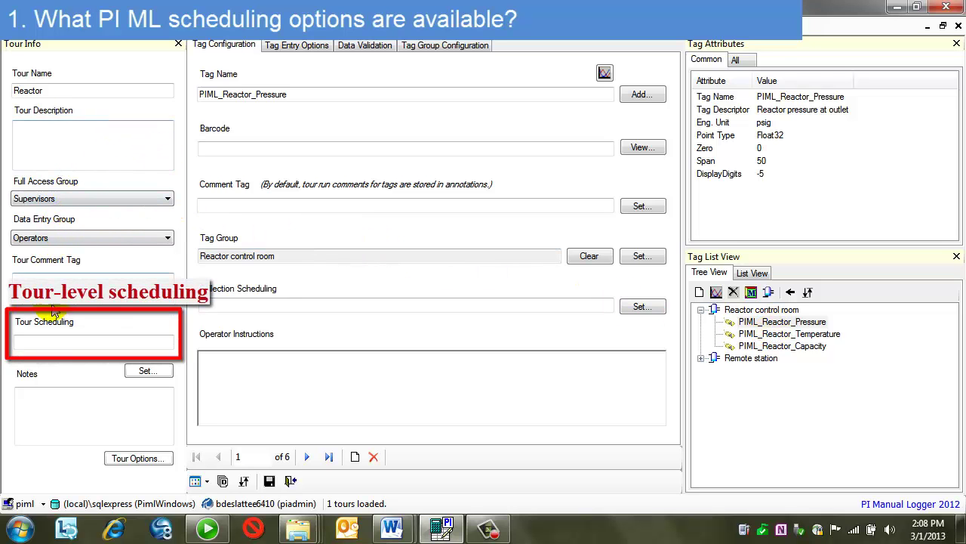
{"action": "left_click", "coordinate": [19, 344]}
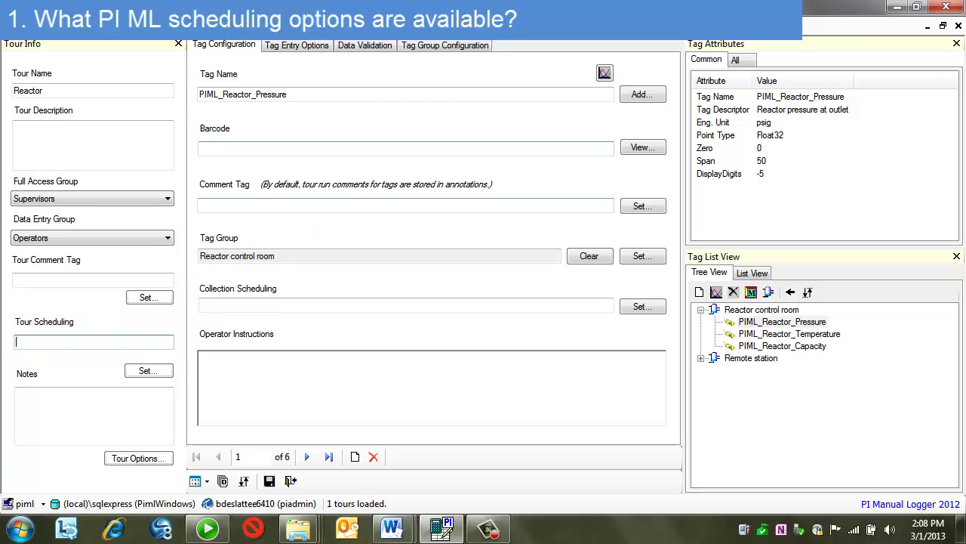
{"action": "left_click", "coordinate": [214, 303]}
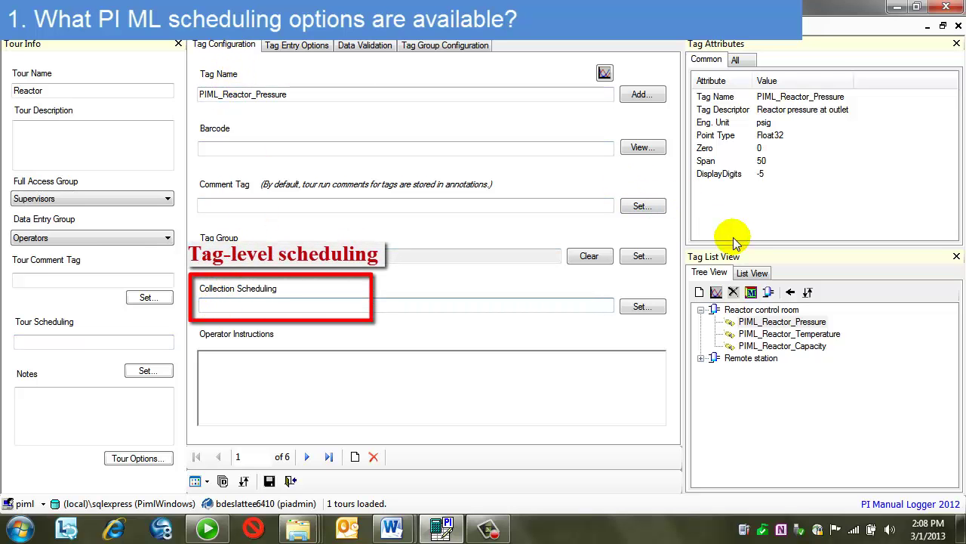
{"action": "left_click", "coordinate": [750, 309]}
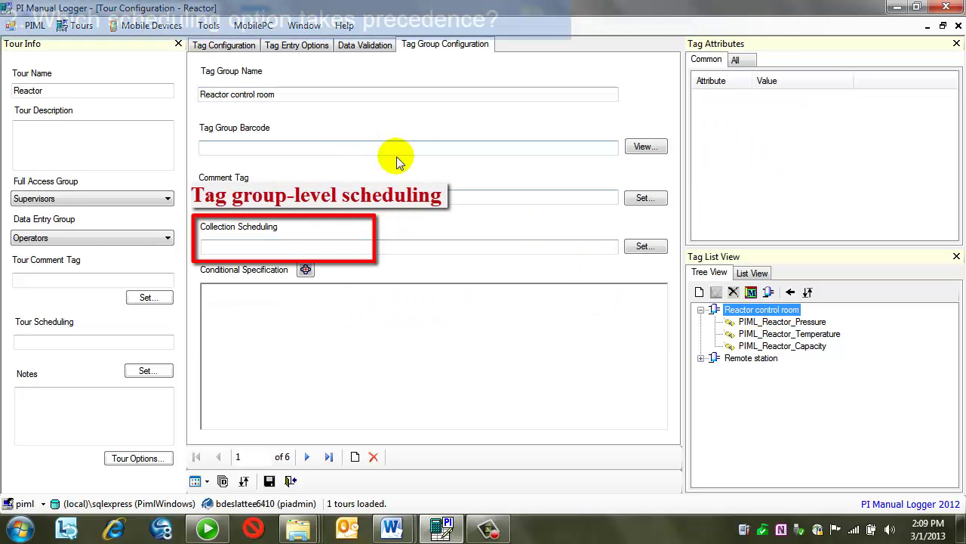
Move to tag record 2 of 6 and review the Reactor control room group's empty scheduling
{"action": "left_click", "coordinate": [228, 46]}
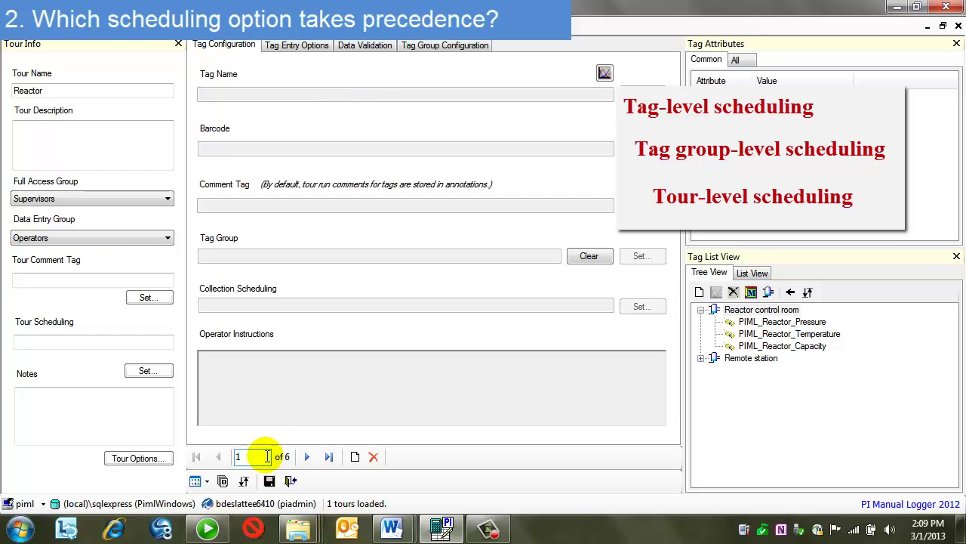
{"action": "left_click", "coordinate": [305, 456]}
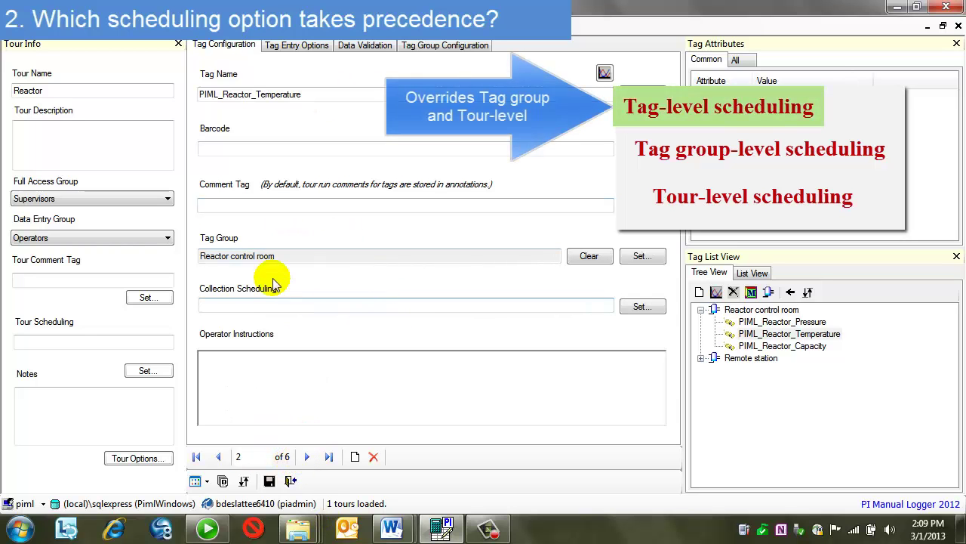
{"action": "left_click", "coordinate": [225, 305]}
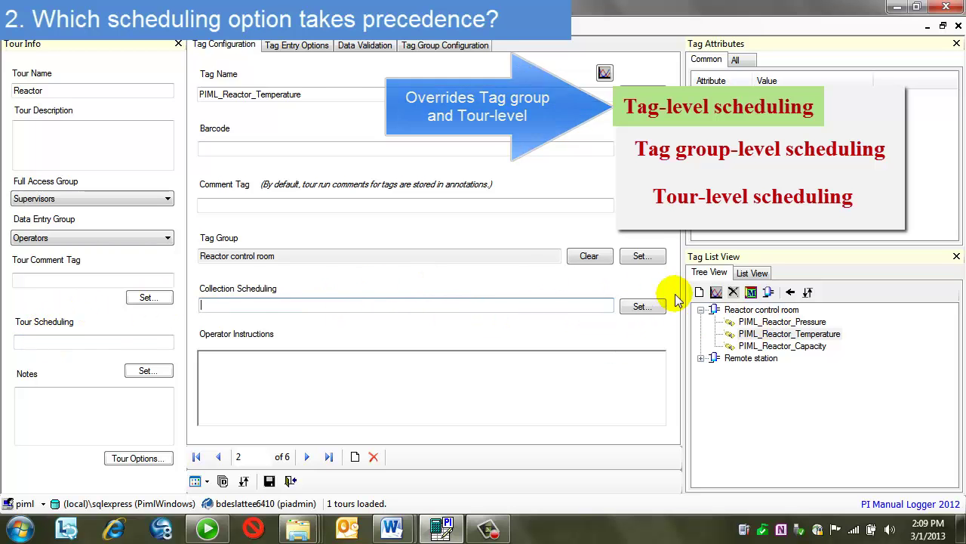
{"action": "left_click", "coordinate": [743, 310]}
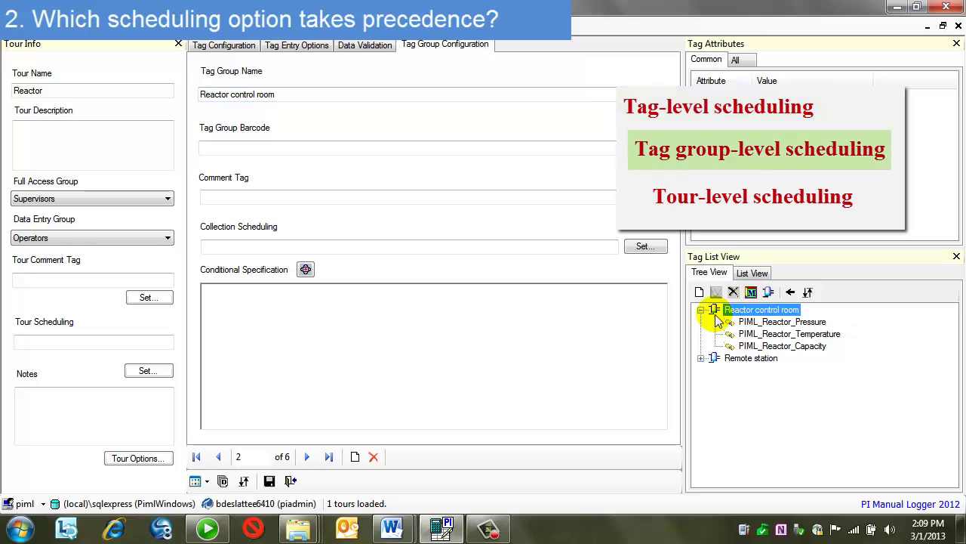
{"action": "left_click", "coordinate": [72, 343]}
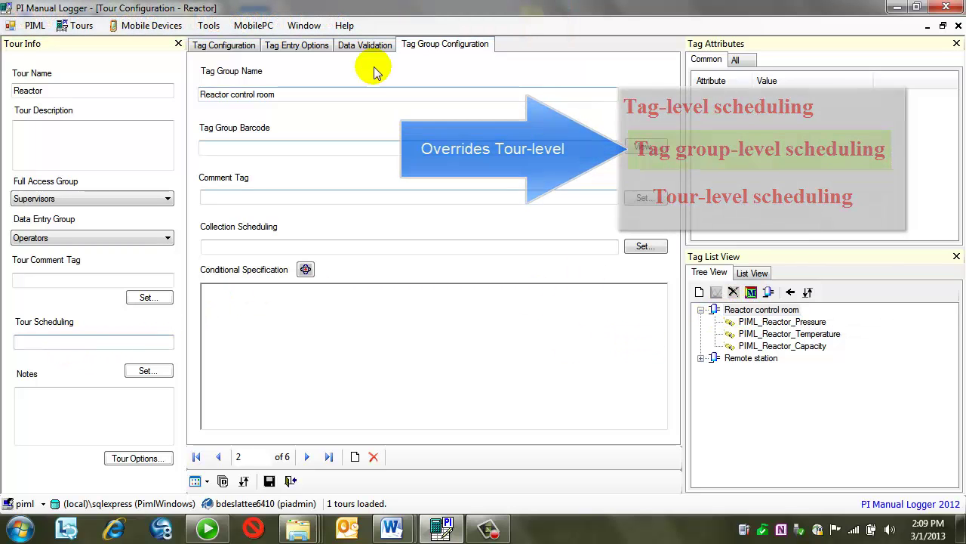
Switch the Reactor tour's scheduling to Clock Scheduling and bring up its recurrence settings
{"action": "left_click", "coordinate": [225, 46]}
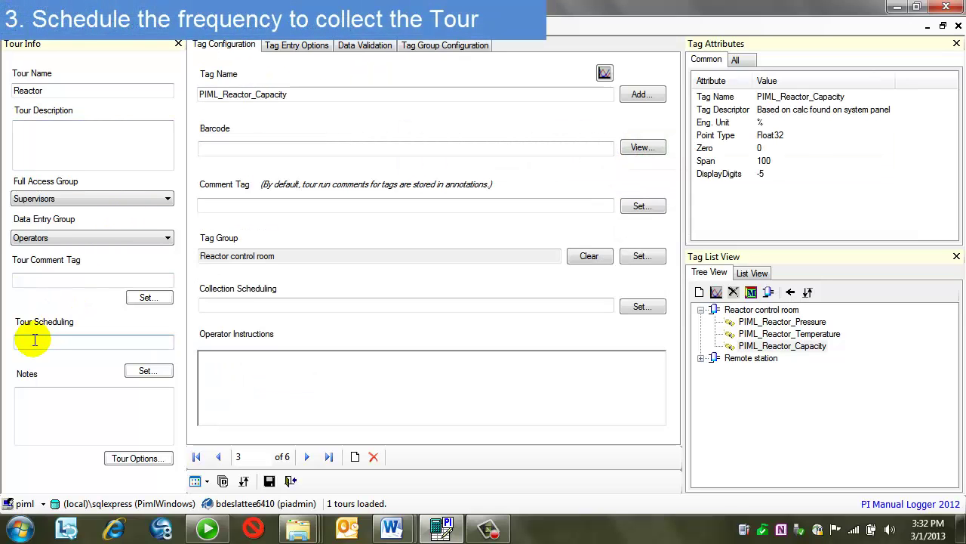
{"action": "left_click", "coordinate": [147, 370]}
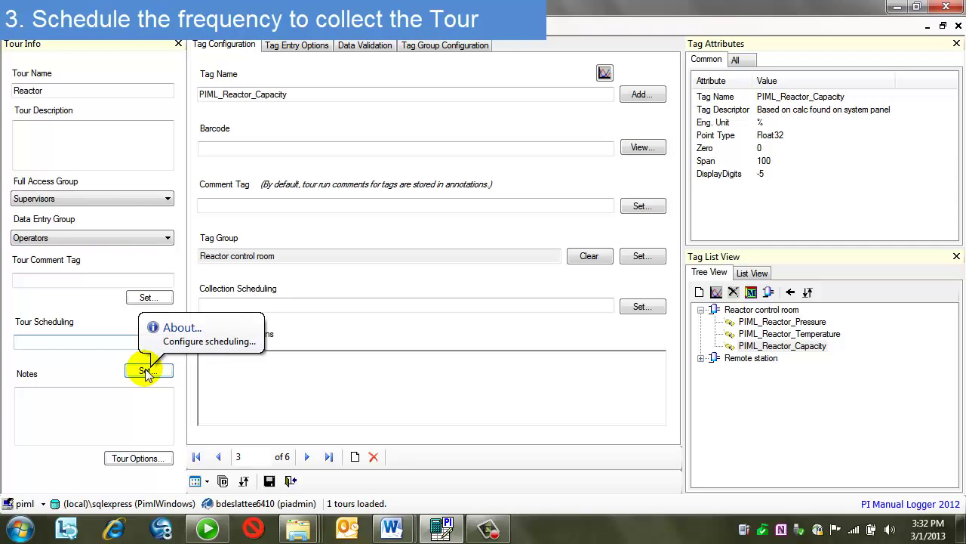
{"action": "left_click", "coordinate": [148, 371]}
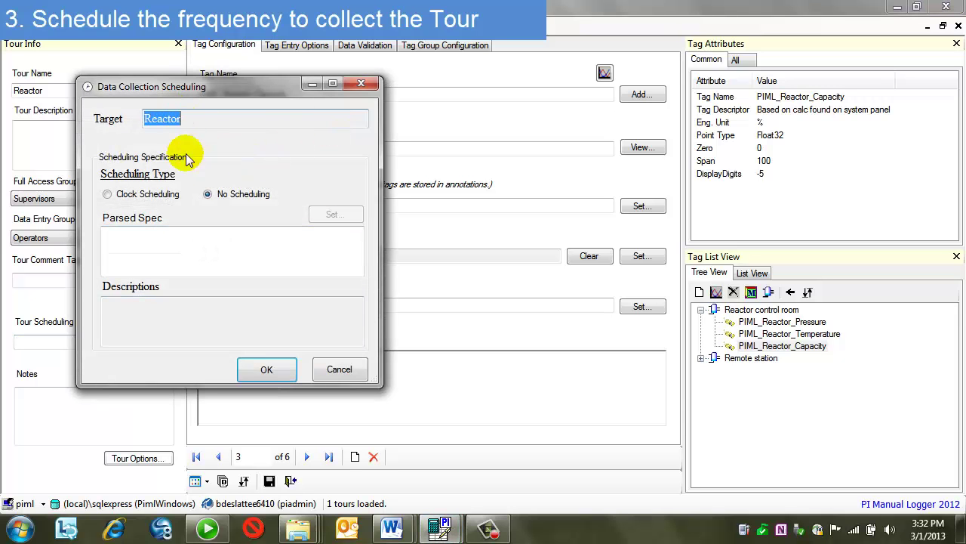
{"action": "left_click", "coordinate": [108, 194]}
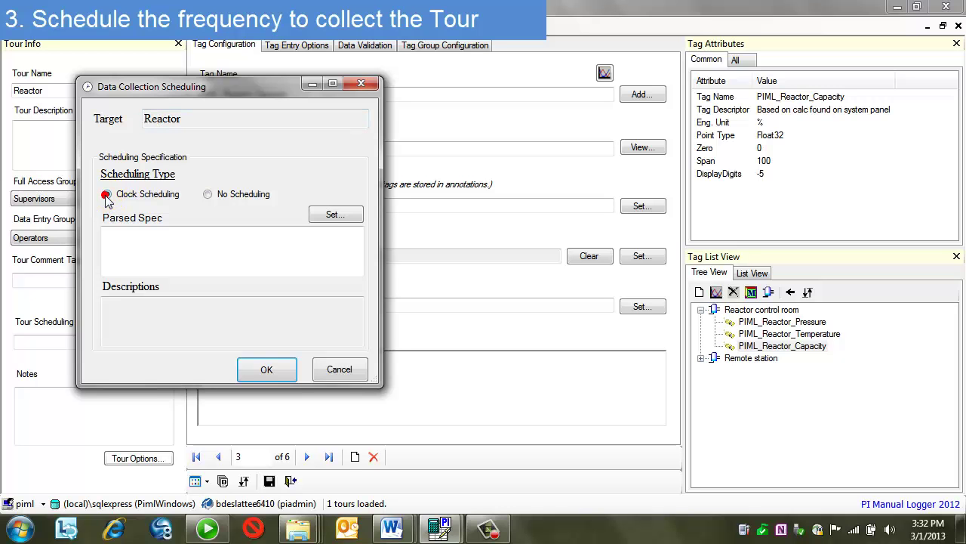
{"action": "left_click", "coordinate": [334, 215]}
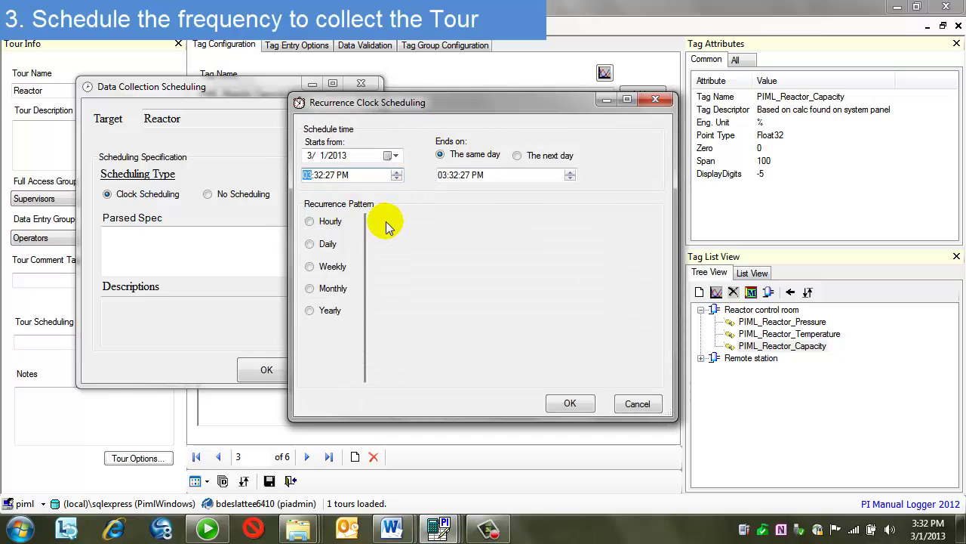
Try Hourly recurrence, adjusting the hour interval up to 8 and back to 7
{"action": "left_click", "coordinate": [309, 222]}
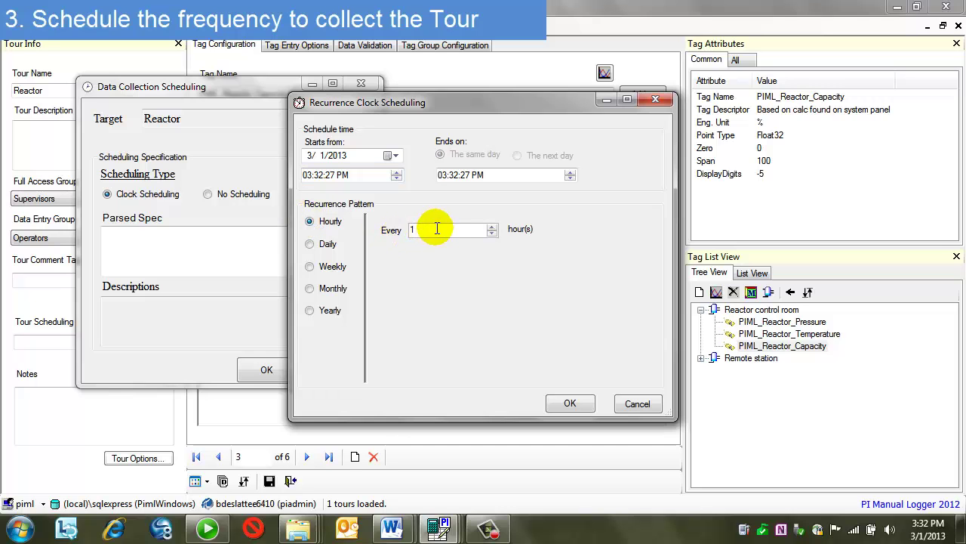
{"action": "left_click", "coordinate": [492, 227]}
{"action": "left_click", "coordinate": [491, 226]}
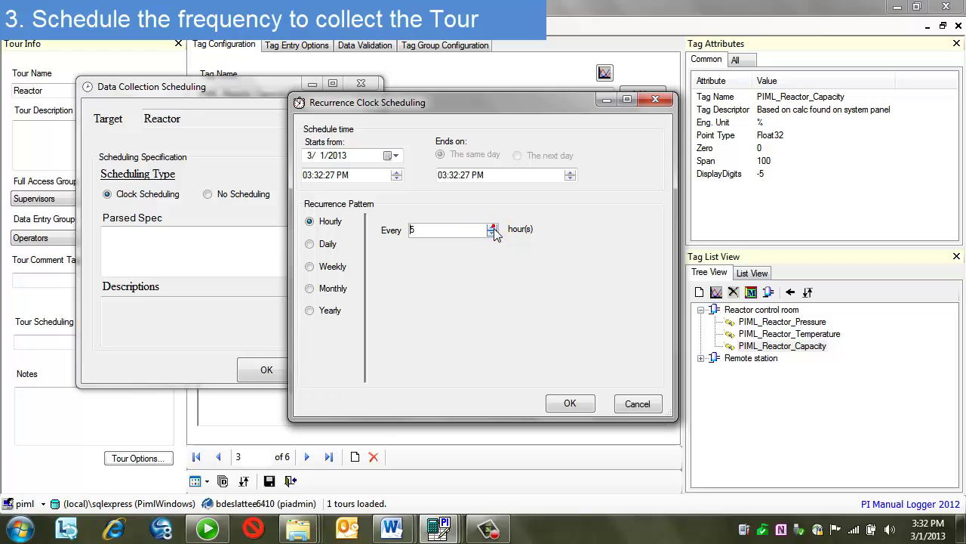
{"action": "left_click", "coordinate": [492, 226]}
{"action": "left_click", "coordinate": [491, 235]}
{"action": "left_click", "coordinate": [448, 226]}
{"action": "left_click", "coordinate": [504, 233]}
Try Daily and Weekly recurrence, then settle on Hourly every 4 hours
{"action": "left_click", "coordinate": [310, 245]}
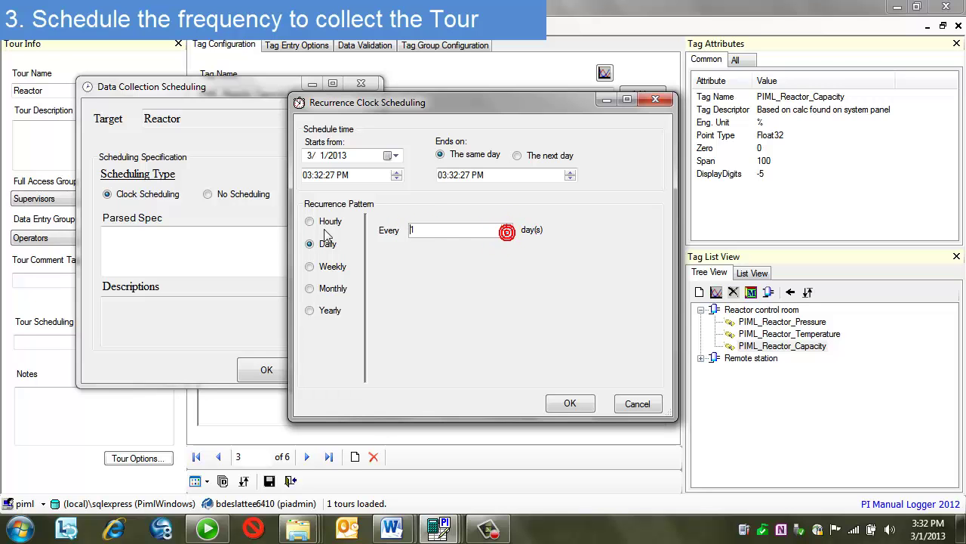
{"action": "left_click", "coordinate": [310, 268]}
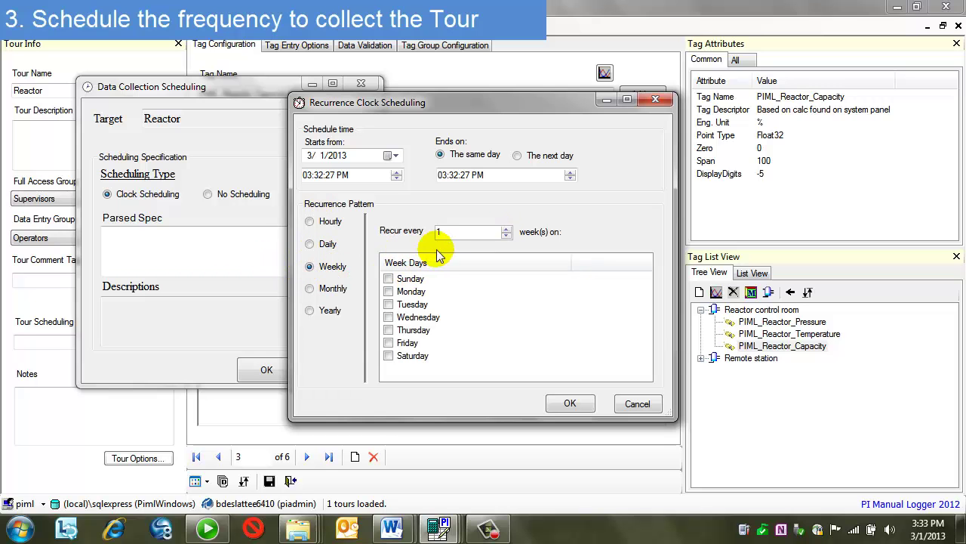
{"action": "left_click", "coordinate": [505, 228]}
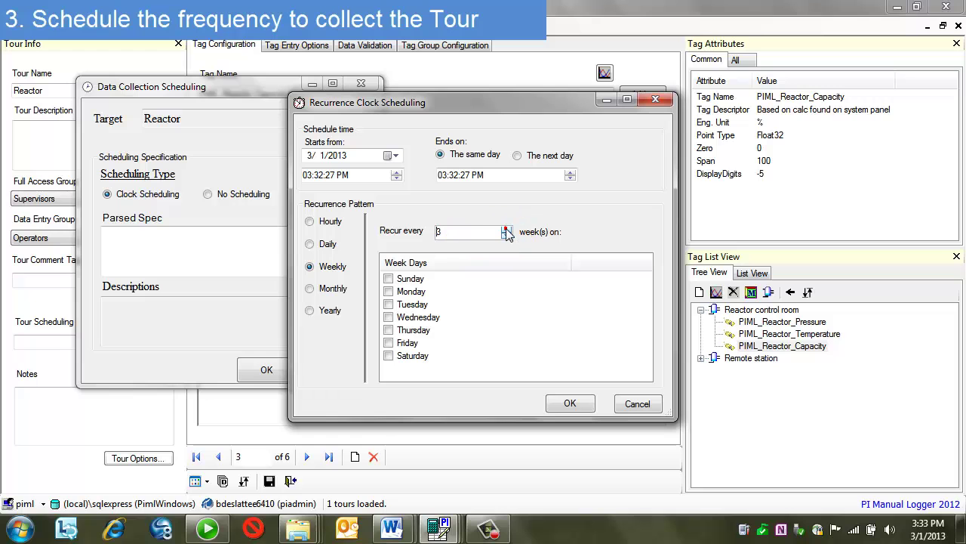
{"action": "left_click", "coordinate": [505, 228]}
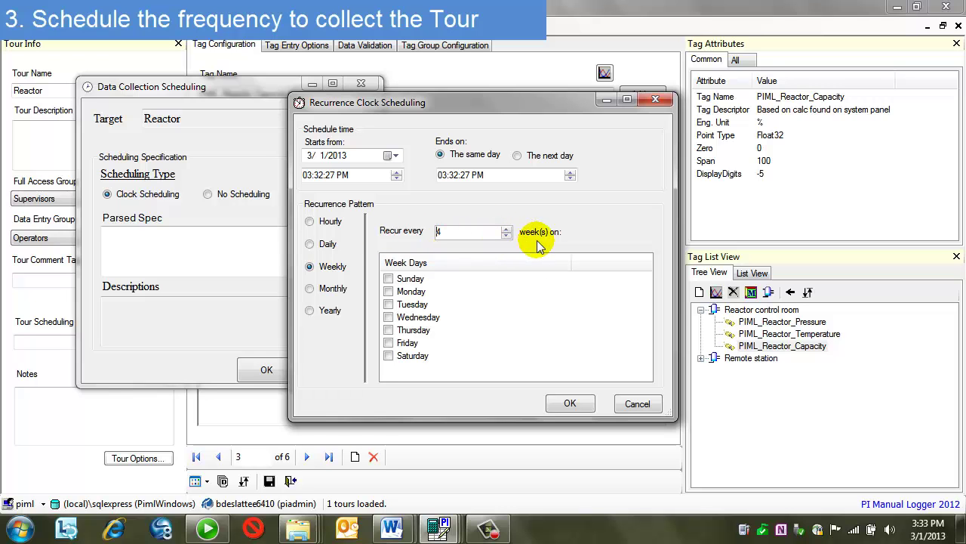
{"action": "left_click", "coordinate": [389, 280]}
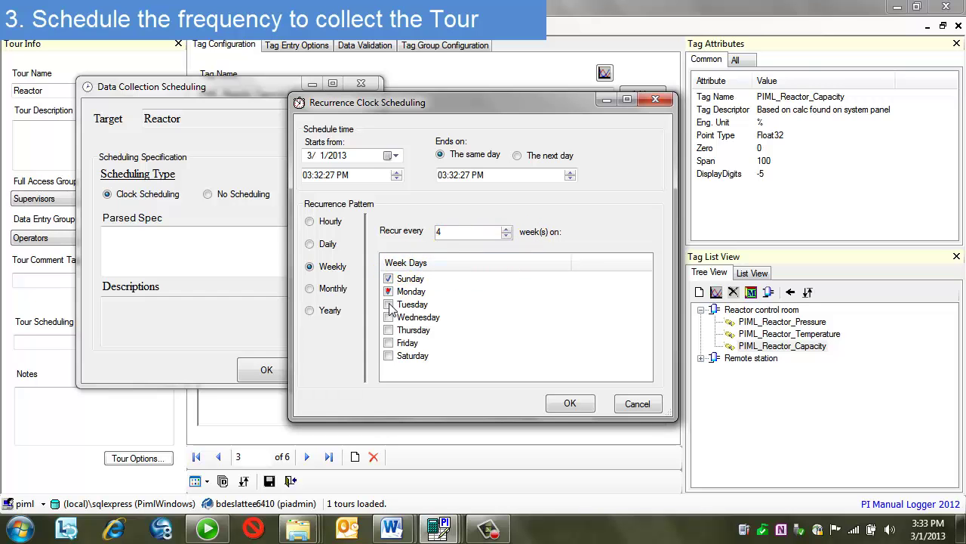
{"action": "left_click", "coordinate": [390, 302]}
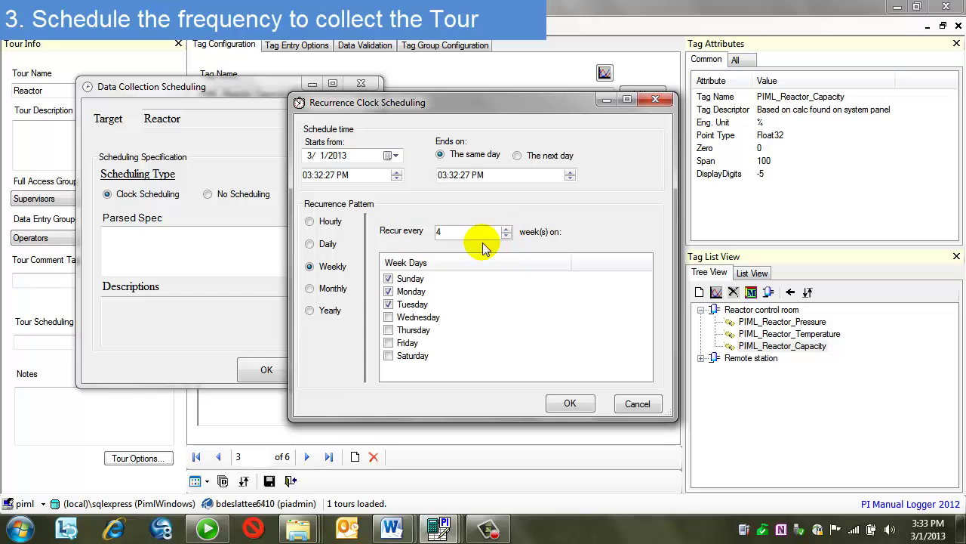
{"action": "left_click", "coordinate": [311, 224]}
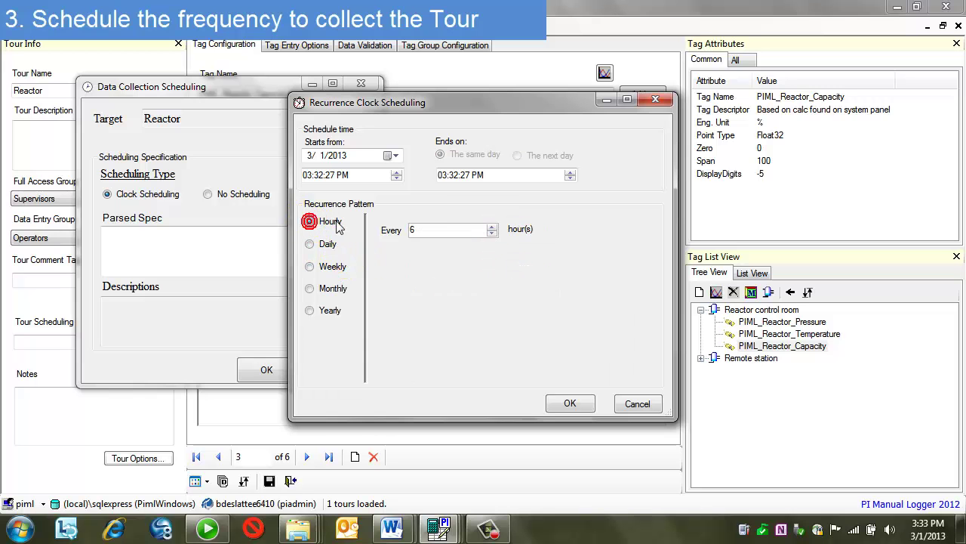
{"action": "left_click", "coordinate": [493, 234]}
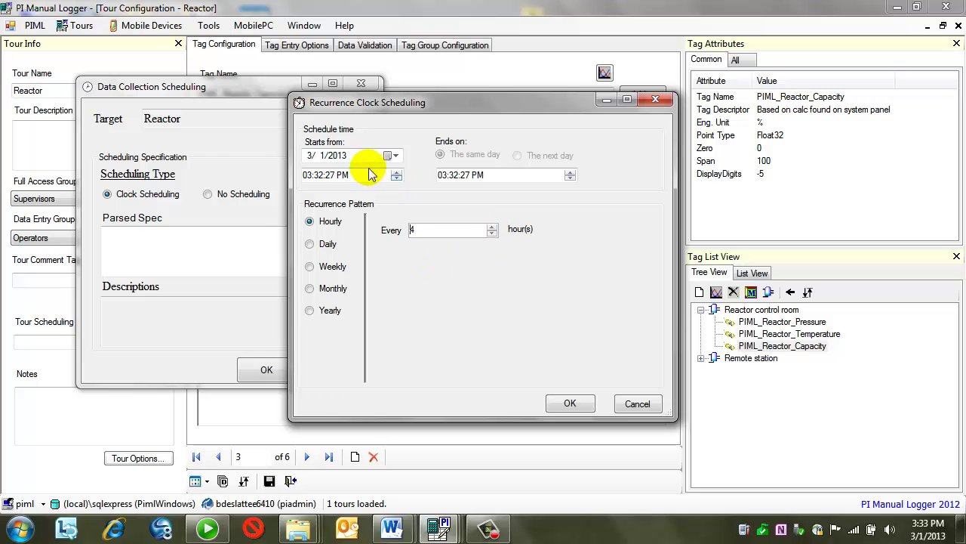
Start the 4-hour schedule on 2/27/2013 at 3:00:00 PM, end time 3:00:01 PM, and confirm
{"action": "left_click", "coordinate": [341, 155]}
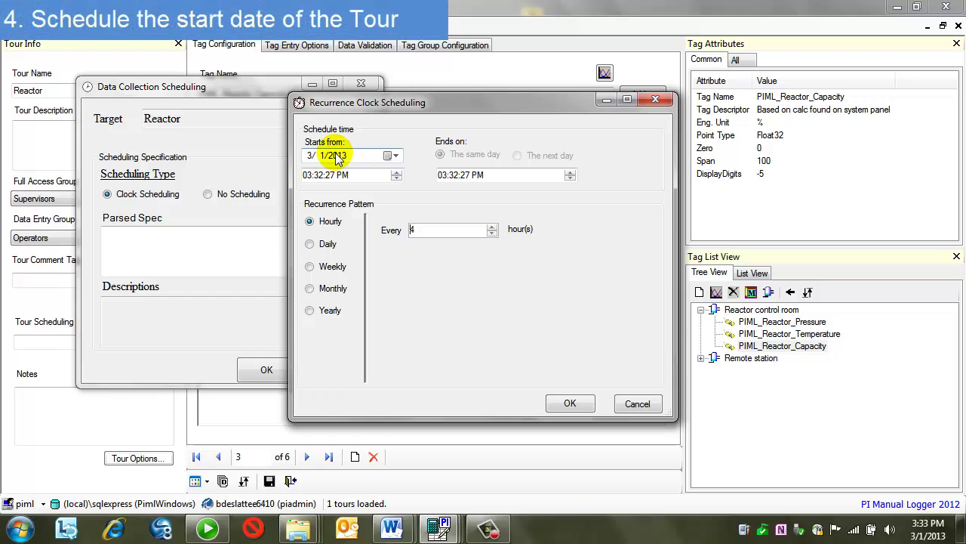
{"action": "left_click", "coordinate": [391, 155]}
{"action": "left_click", "coordinate": [385, 206]}
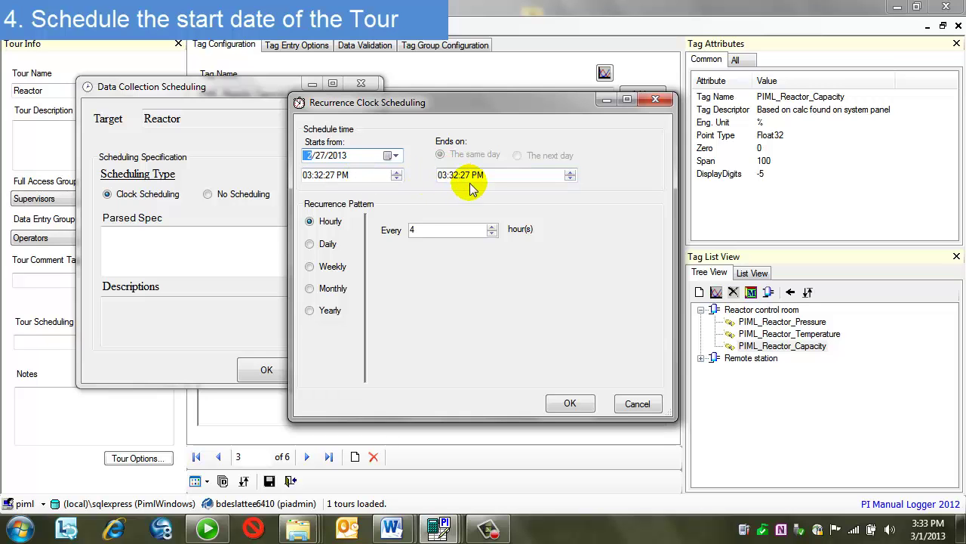
{"action": "left_click", "coordinate": [318, 175]}
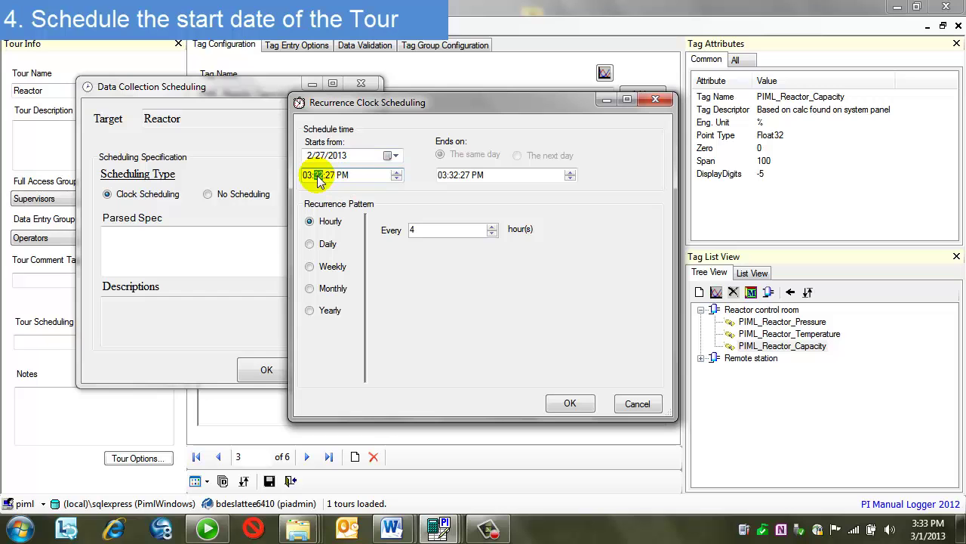
{"action": "type", "text": "00:"}
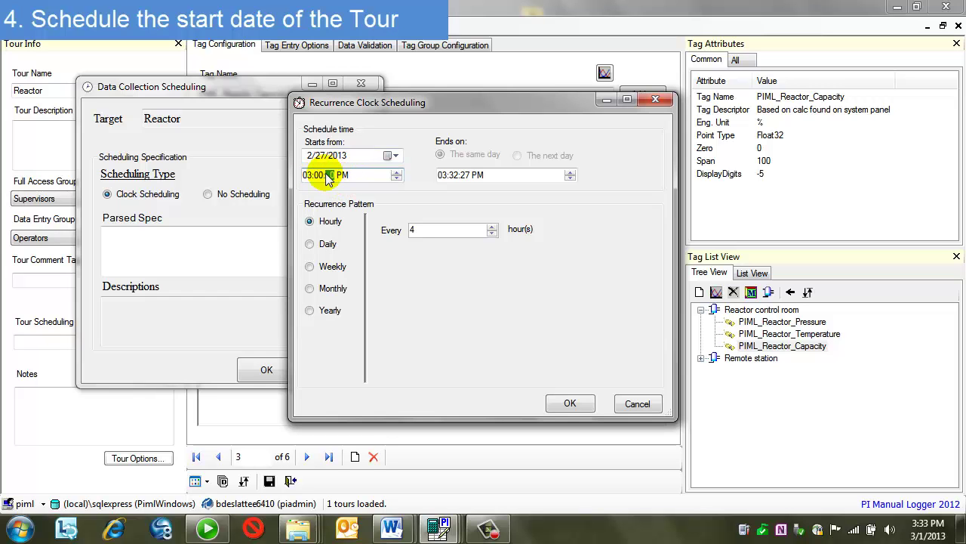
{"action": "type", "text": "00"}
{"action": "left_click", "coordinate": [450, 175]}
{"action": "type", "text": "0:0"}
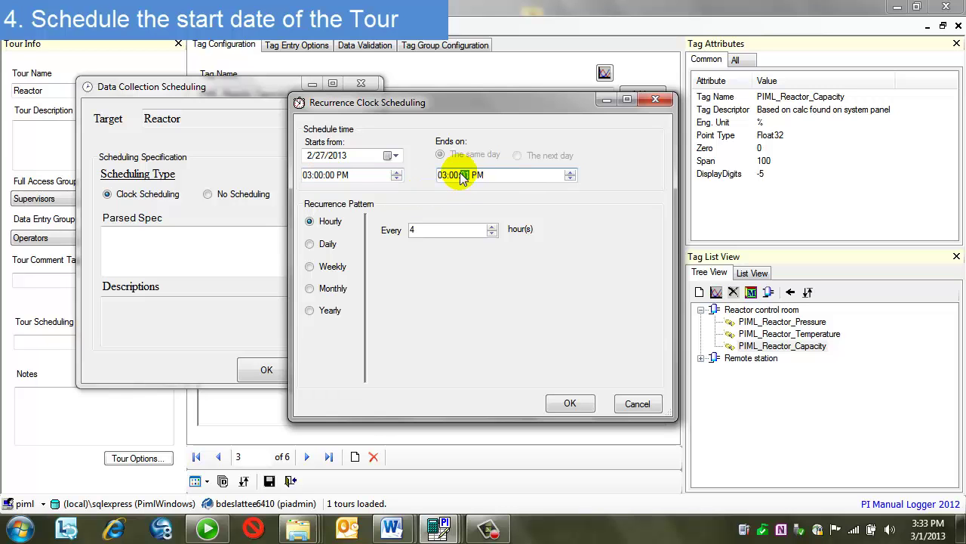
{"action": "type", "text": "1"}
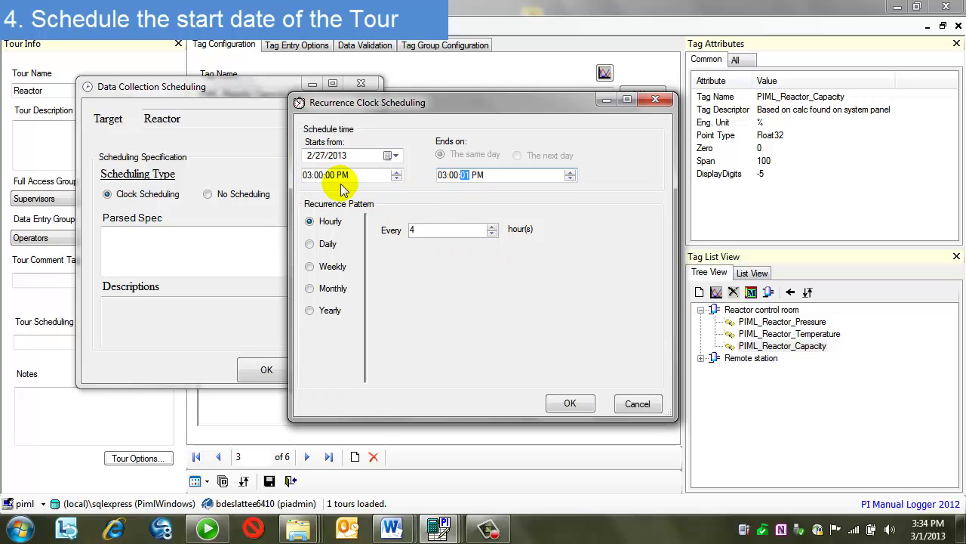
{"action": "left_click", "coordinate": [569, 406]}
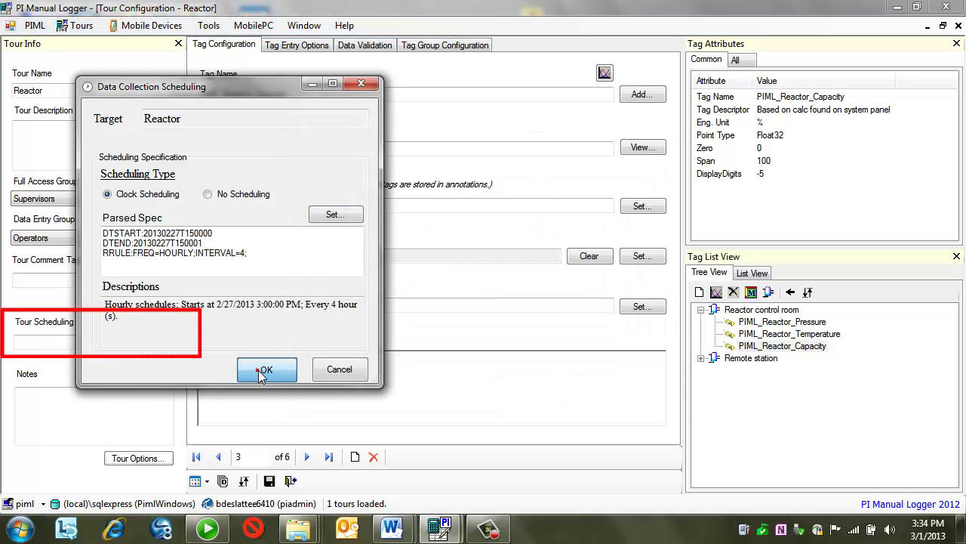
Apply the tour schedule and select the PIML_Reactor_Capacity tag
{"action": "left_click", "coordinate": [265, 369]}
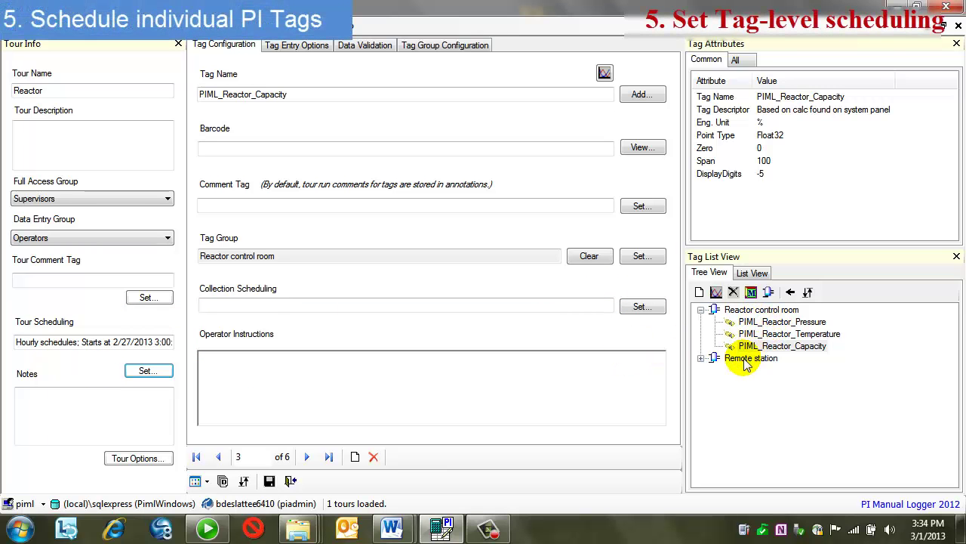
{"action": "left_click", "coordinate": [744, 358]}
{"action": "left_click", "coordinate": [234, 246]}
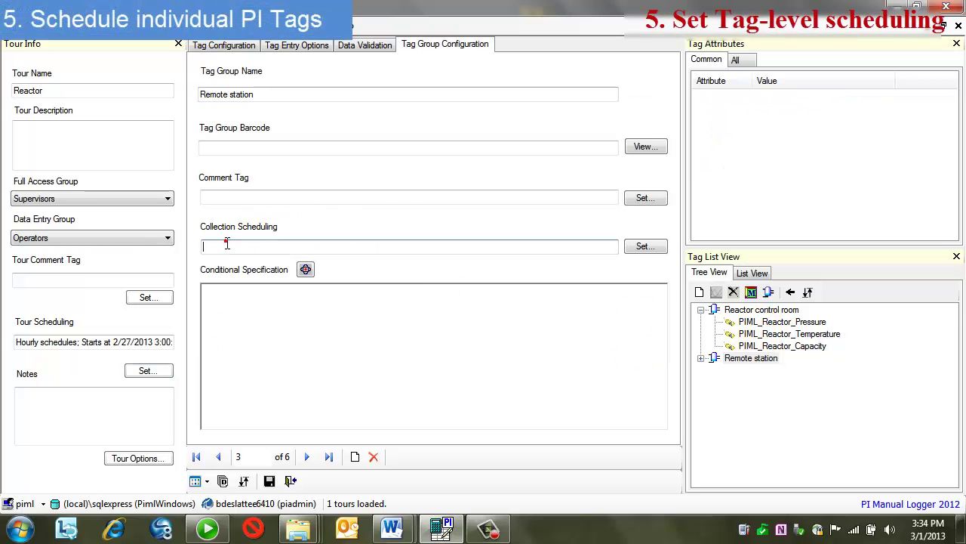
{"action": "left_click", "coordinate": [752, 346]}
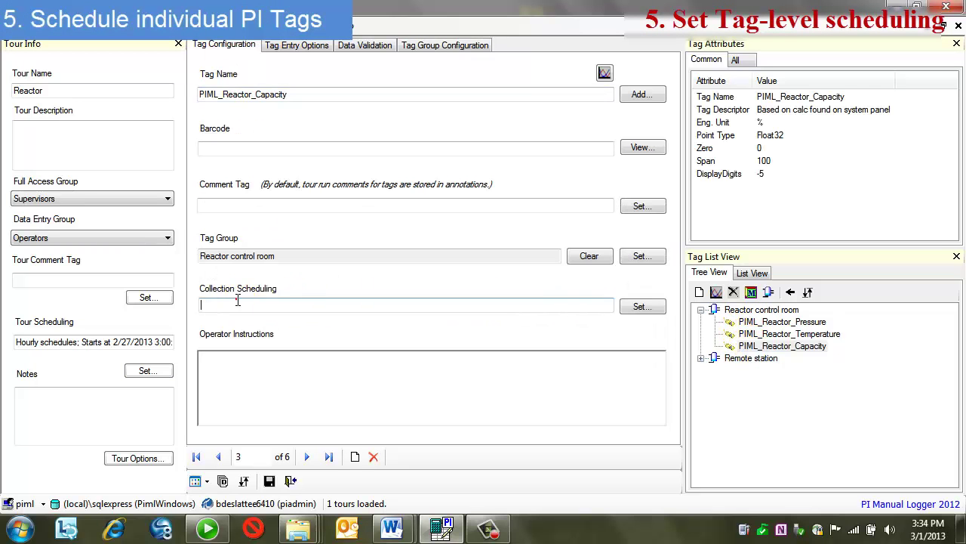
Give PIML_Reactor_Capacity clock scheduling recurring hourly every 8 hours
{"action": "left_click", "coordinate": [640, 307]}
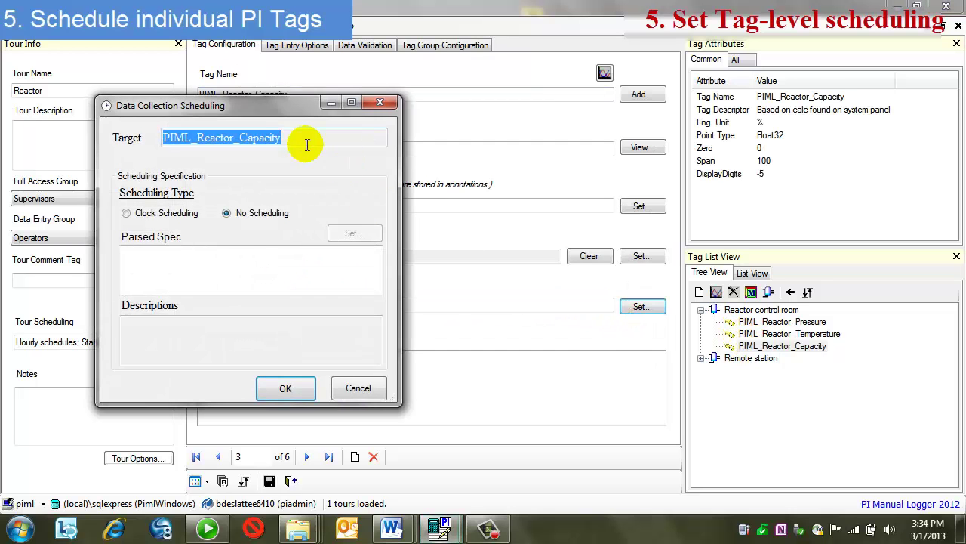
{"action": "left_click_drag", "start_coordinate": [249, 120], "coordinate": [326, 120]}
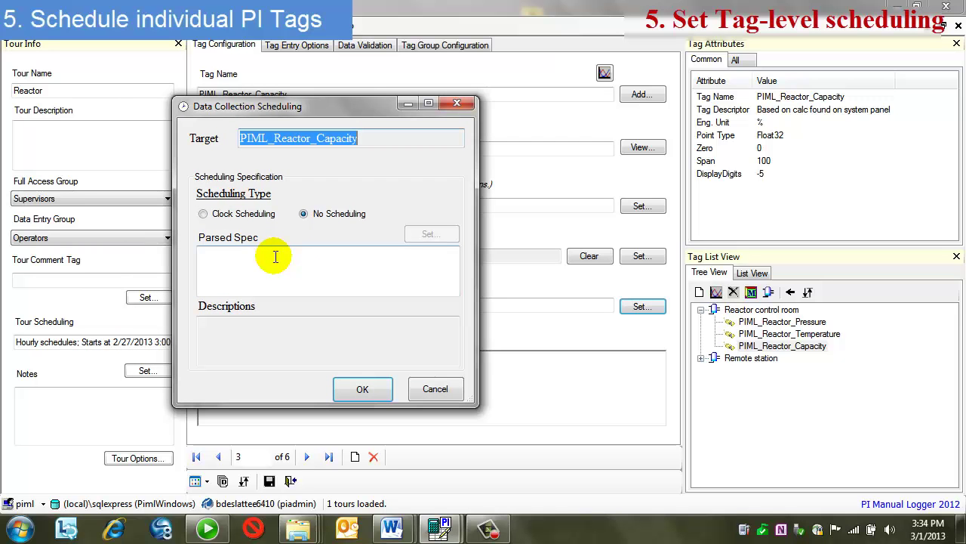
{"action": "left_click", "coordinate": [203, 215]}
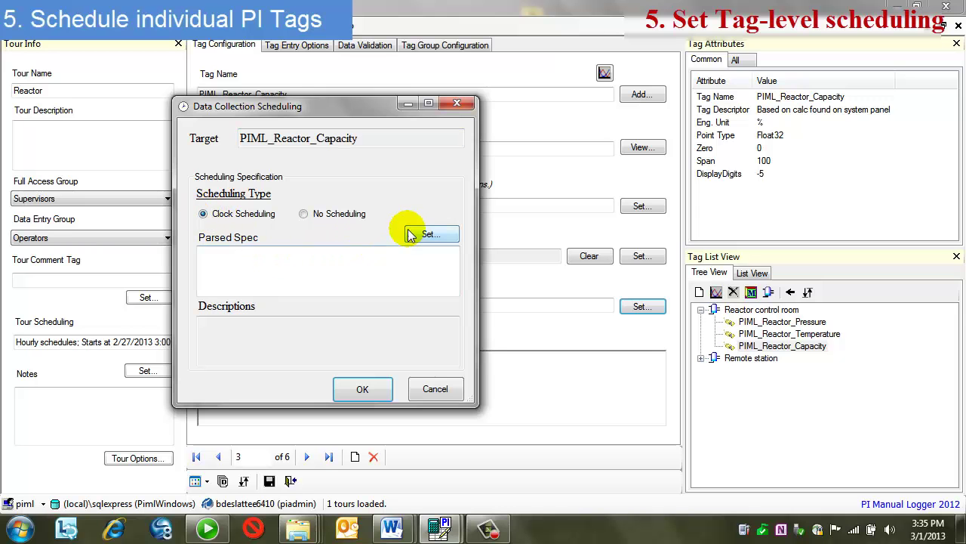
{"action": "left_click", "coordinate": [428, 235]}
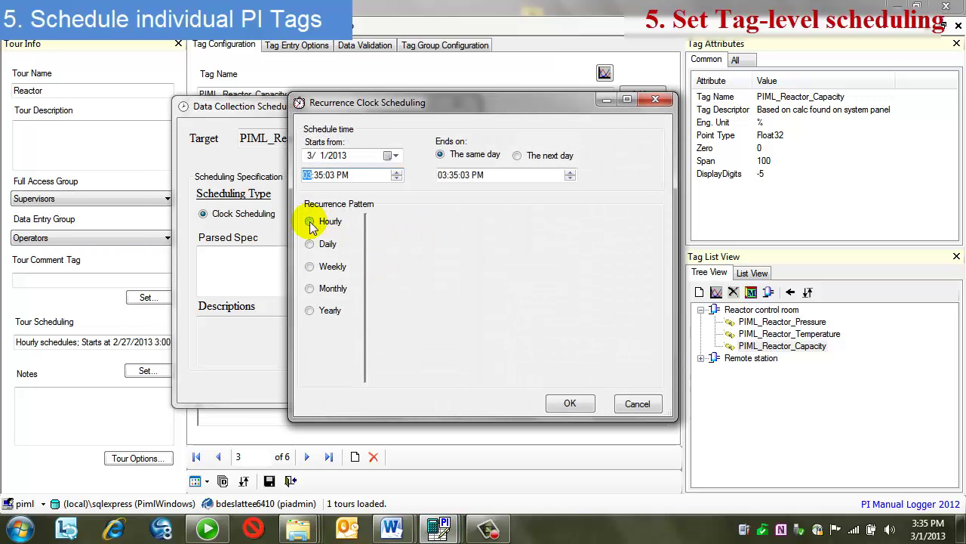
{"action": "left_click", "coordinate": [321, 225]}
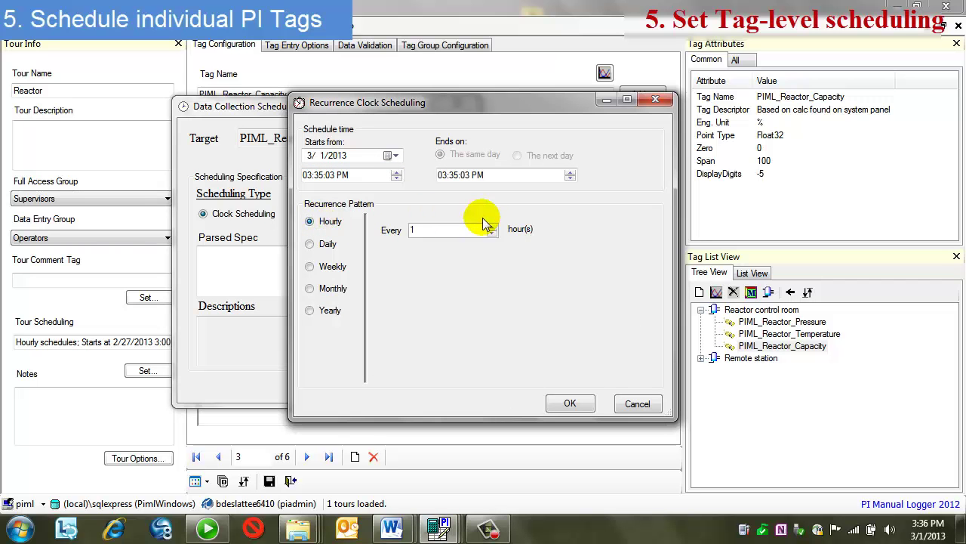
{"action": "left_click", "coordinate": [492, 226]}
{"action": "left_click", "coordinate": [493, 226]}
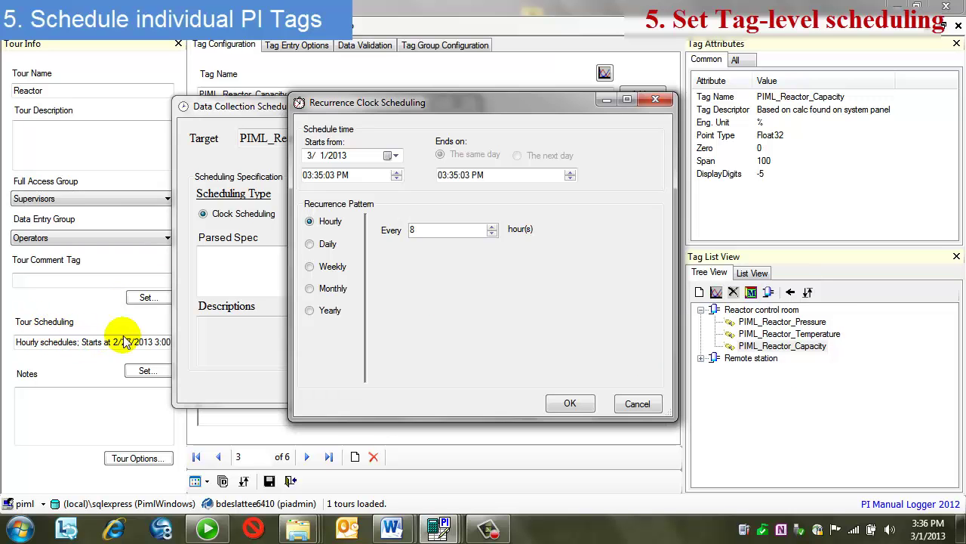
Set the tag schedule's start to 3:00:00 PM and end to 3:00:01 PM, and apply it
{"action": "left_click", "coordinate": [320, 176]}
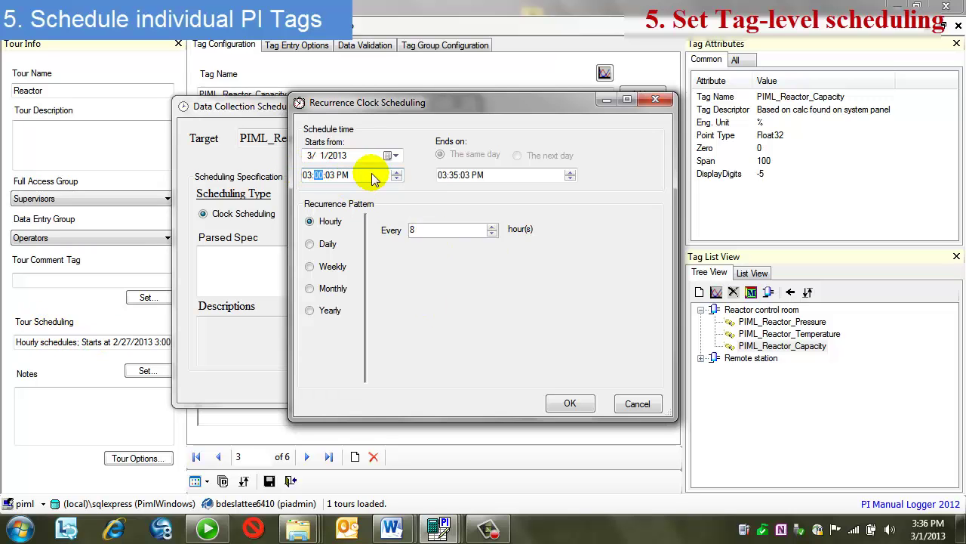
{"action": "type", "text": "00:00"}
{"action": "left_click", "coordinate": [454, 176]}
{"action": "type", "text": "00"}
{"action": "left_click", "coordinate": [470, 175]}
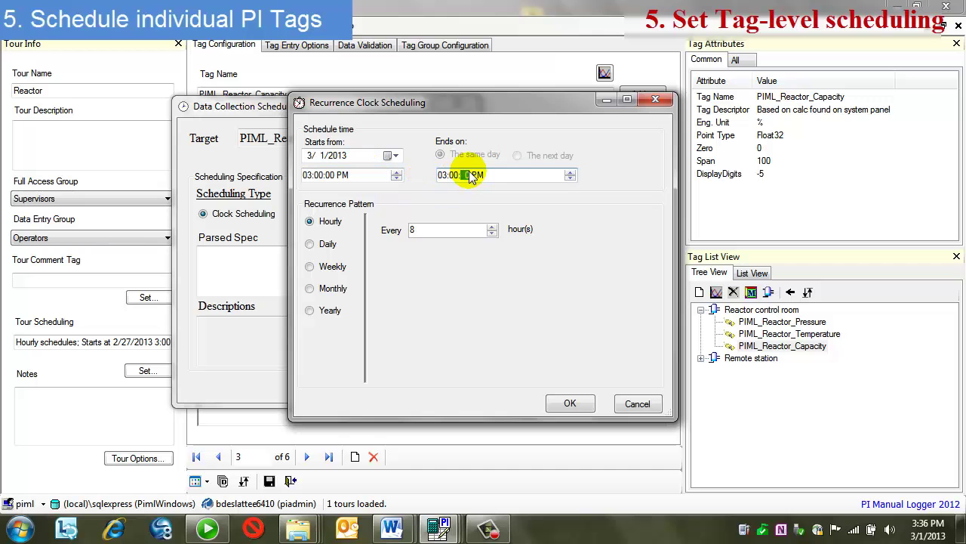
{"action": "type", "text": "01"}
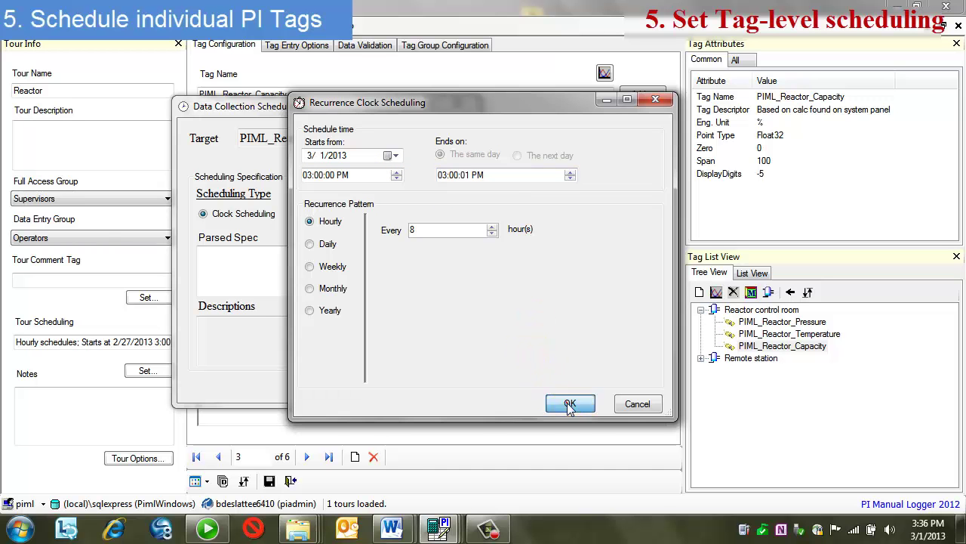
{"action": "left_click", "coordinate": [570, 403]}
{"action": "left_click", "coordinate": [362, 388]}
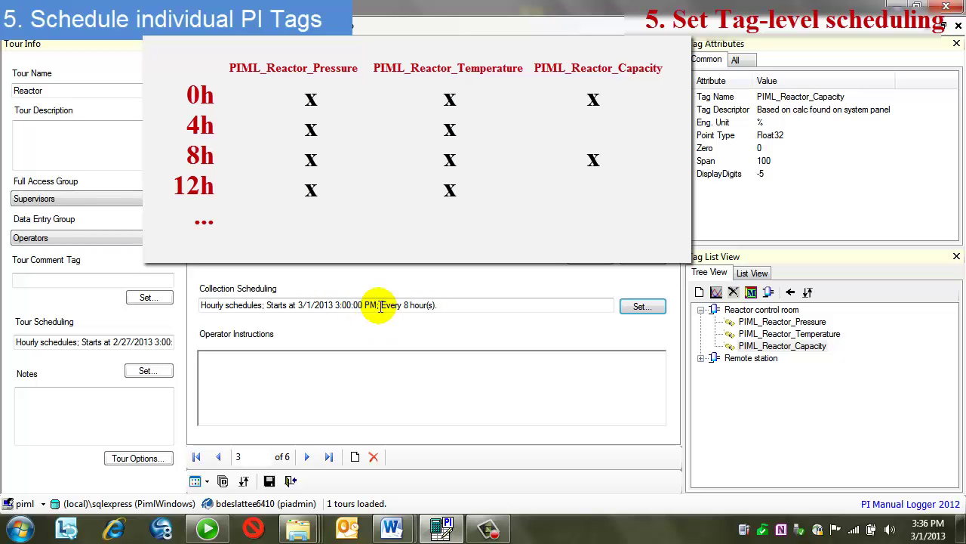
Save the Reactor tour, confirming the changes with Yes
{"action": "left_click", "coordinate": [270, 483]}
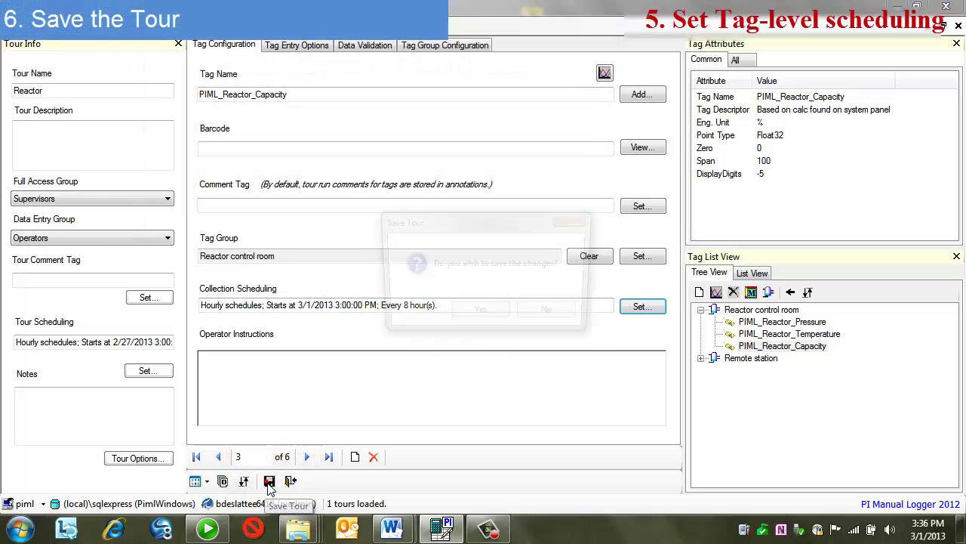
{"action": "left_click", "coordinate": [486, 318]}
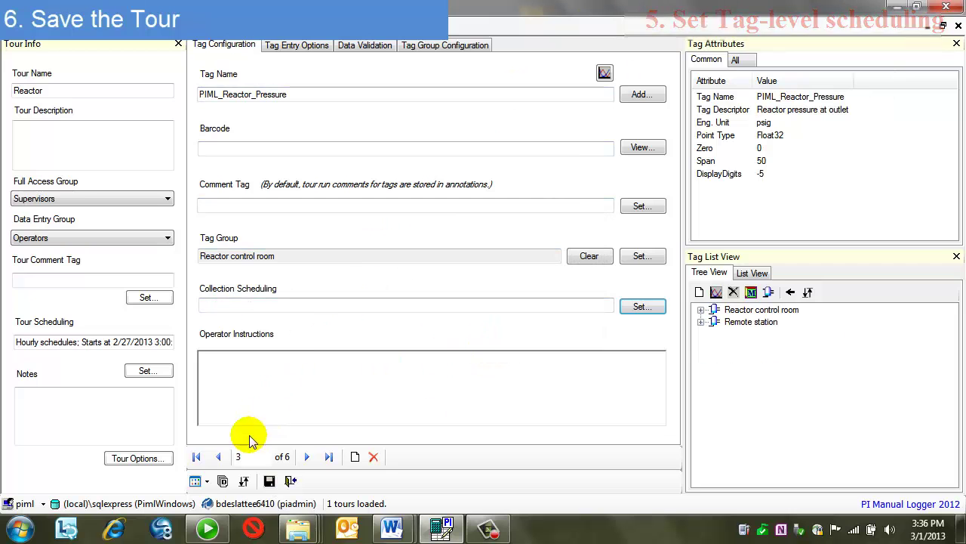
Review the Tour and PIML_Reactor_Capacity hourly schedules in the Schedule Overview, then close it
{"action": "left_click", "coordinate": [208, 483]}
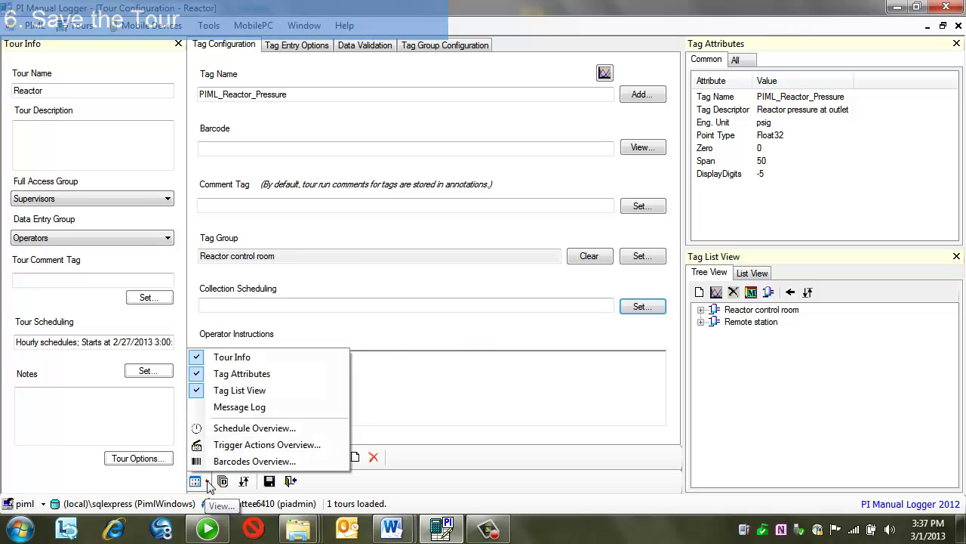
{"action": "left_click", "coordinate": [225, 431]}
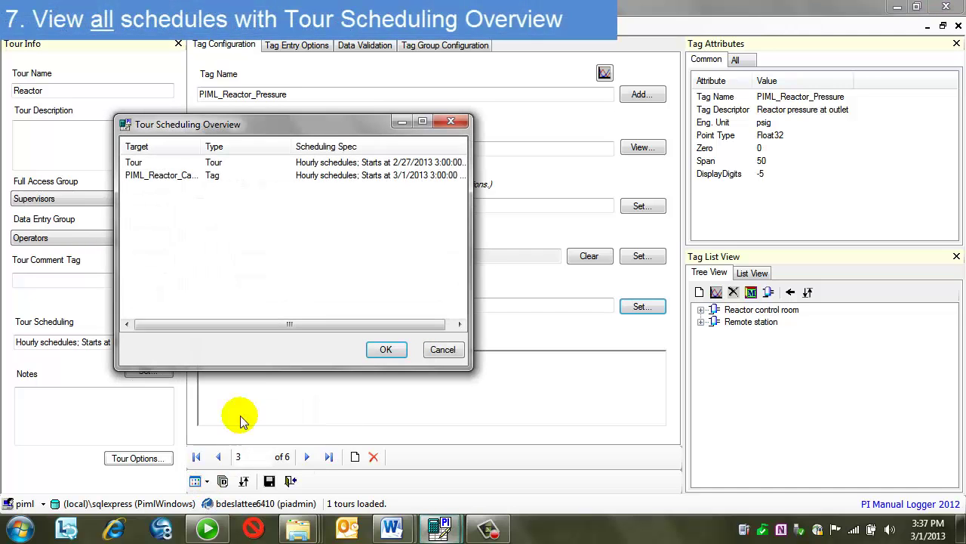
{"action": "left_click_drag", "start_coordinate": [463, 367], "coordinate": [784, 433]}
{"action": "left_click_drag", "start_coordinate": [204, 140], "coordinate": [298, 147]}
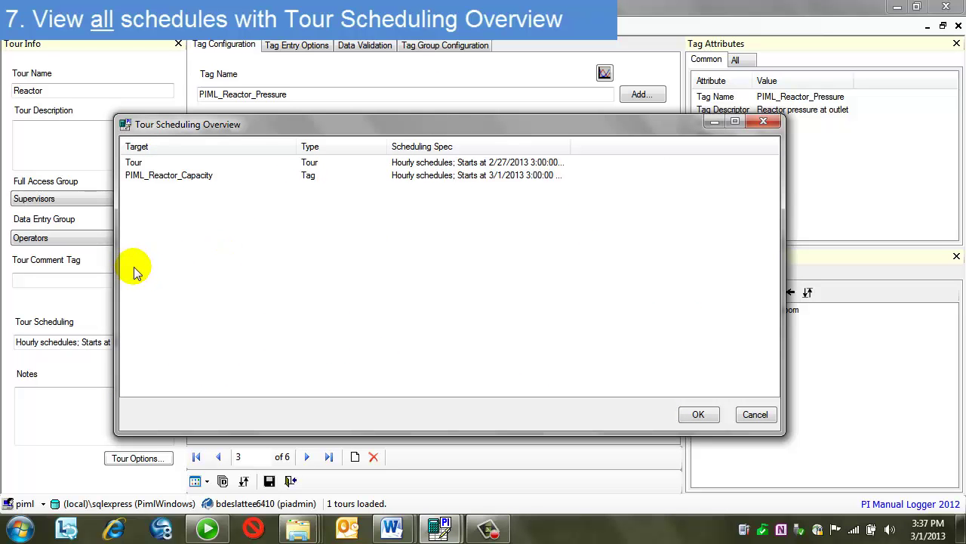
{"action": "left_click", "coordinate": [130, 165]}
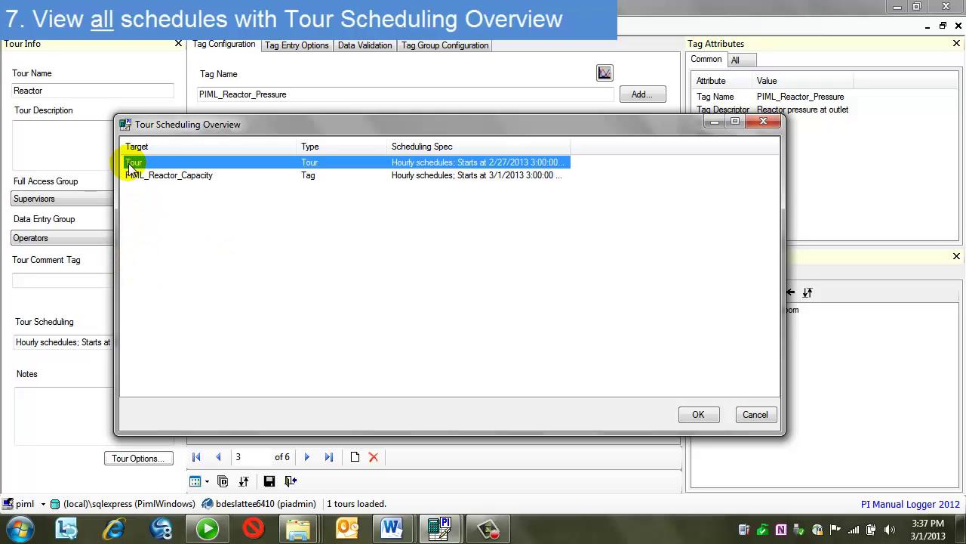
{"action": "left_click", "coordinate": [151, 180]}
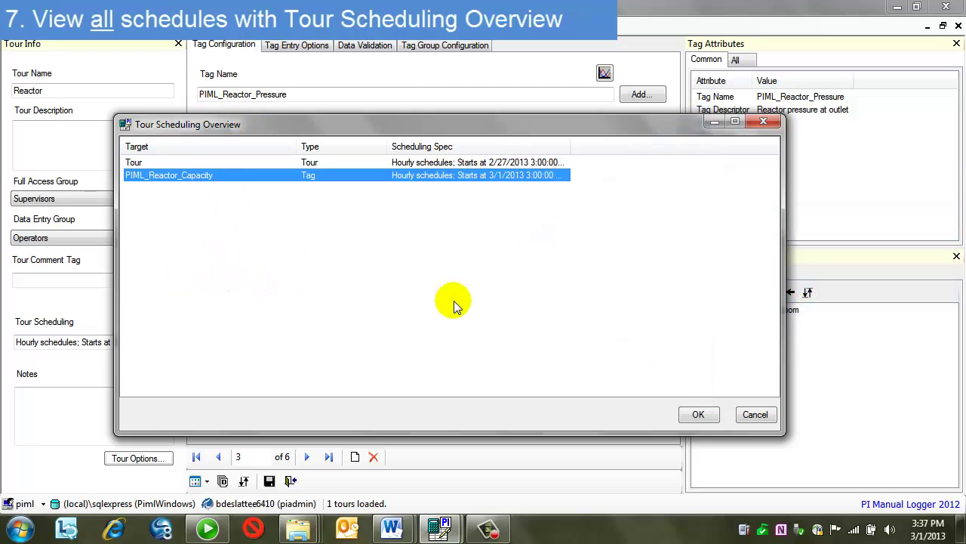
{"action": "left_click", "coordinate": [696, 416]}
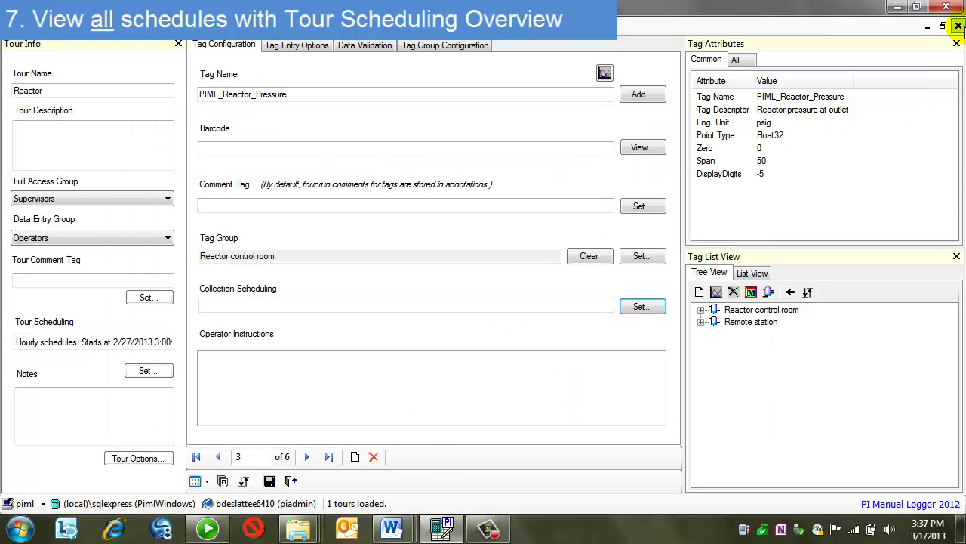
Close the tour configuration and list the Reactor tour's runs in the Tour Run List
{"action": "left_click", "coordinate": [958, 26]}
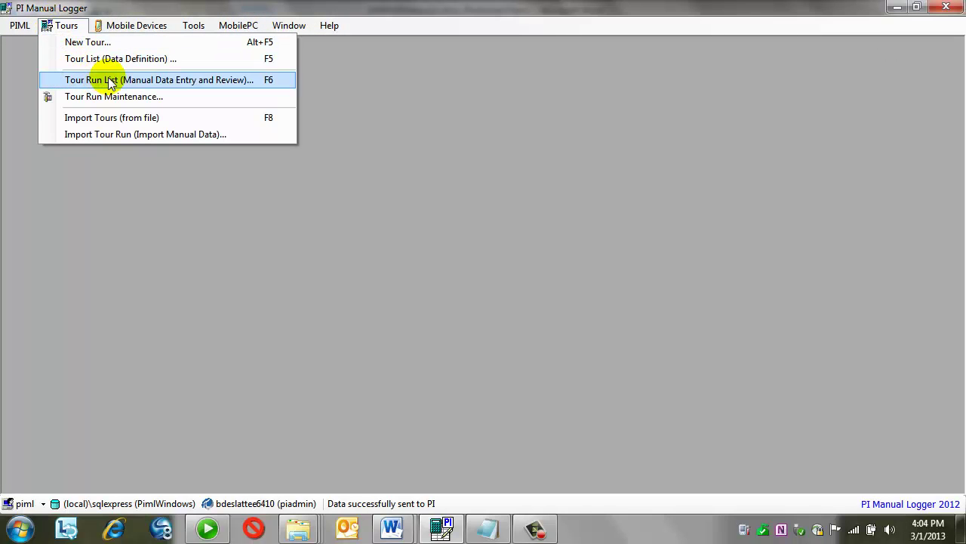
{"action": "left_click", "coordinate": [173, 80]}
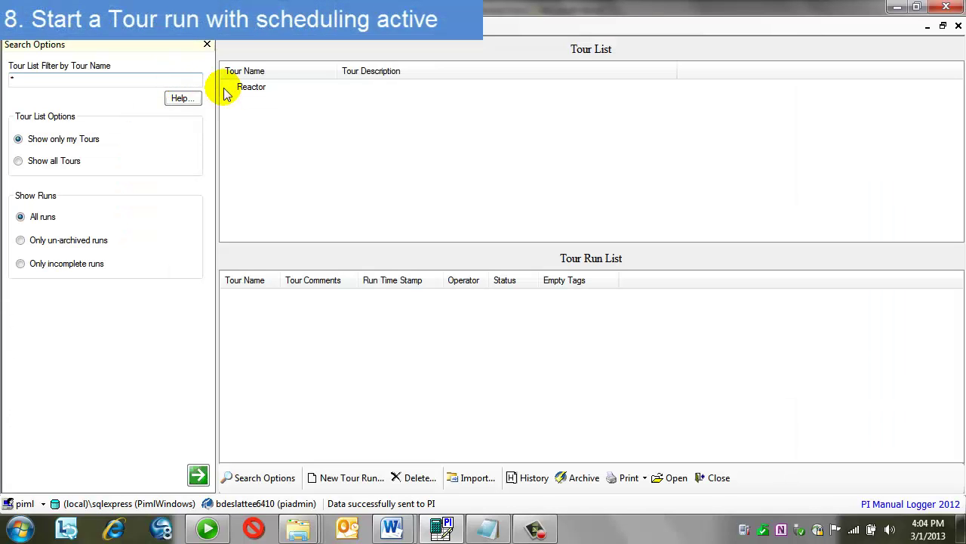
{"action": "left_click", "coordinate": [253, 88]}
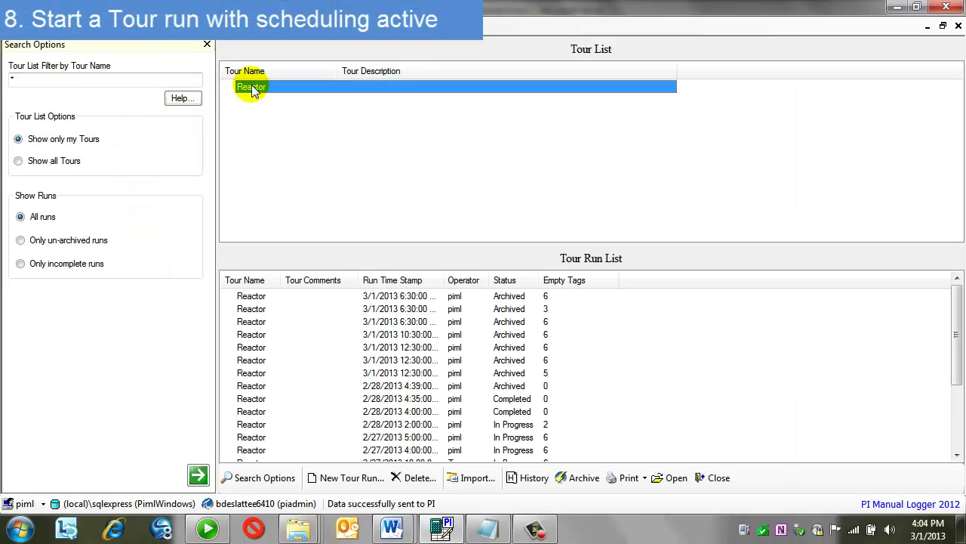
Start a new Reactor tour run with the 3/1/2013 7:00:00 PM time stamp
{"action": "double_click", "coordinate": [253, 88]}
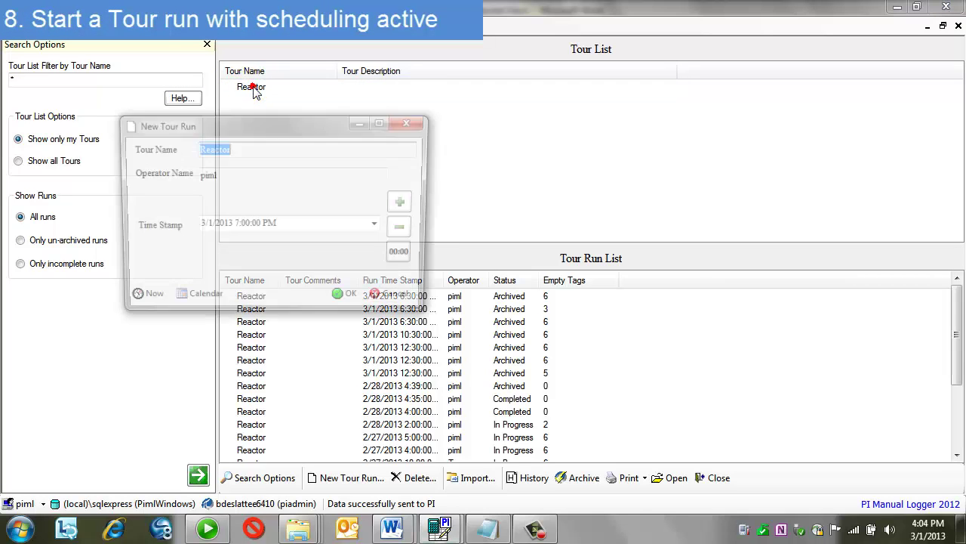
{"action": "left_click_drag", "start_coordinate": [245, 133], "coordinate": [278, 130]}
{"action": "left_click", "coordinate": [343, 224]}
{"action": "left_click_drag", "start_coordinate": [264, 218], "coordinate": [316, 226]}
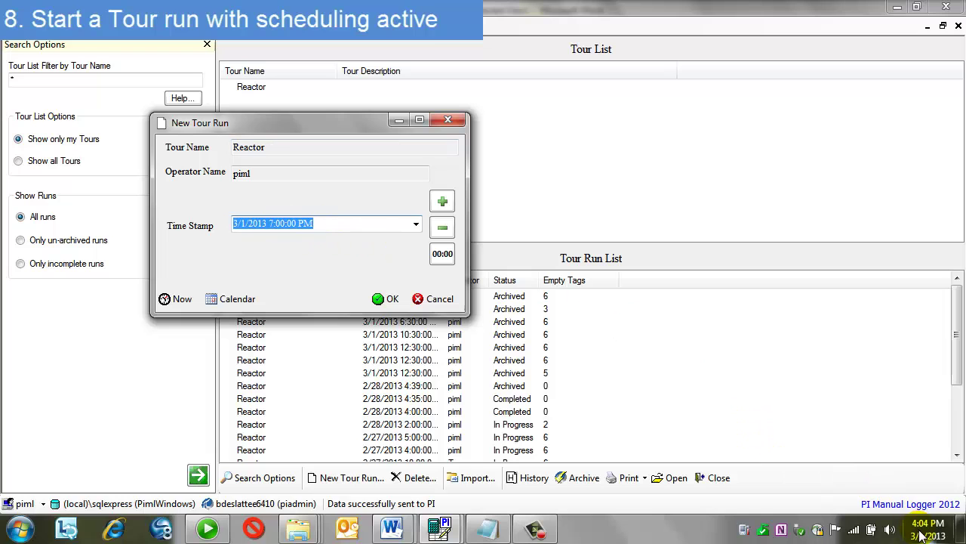
{"action": "left_click", "coordinate": [330, 224]}
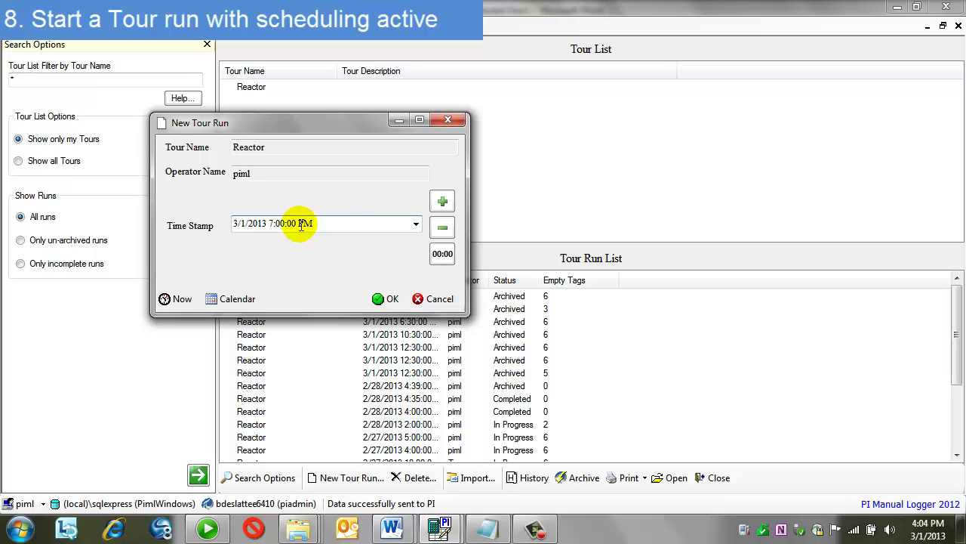
{"action": "left_click", "coordinate": [415, 224]}
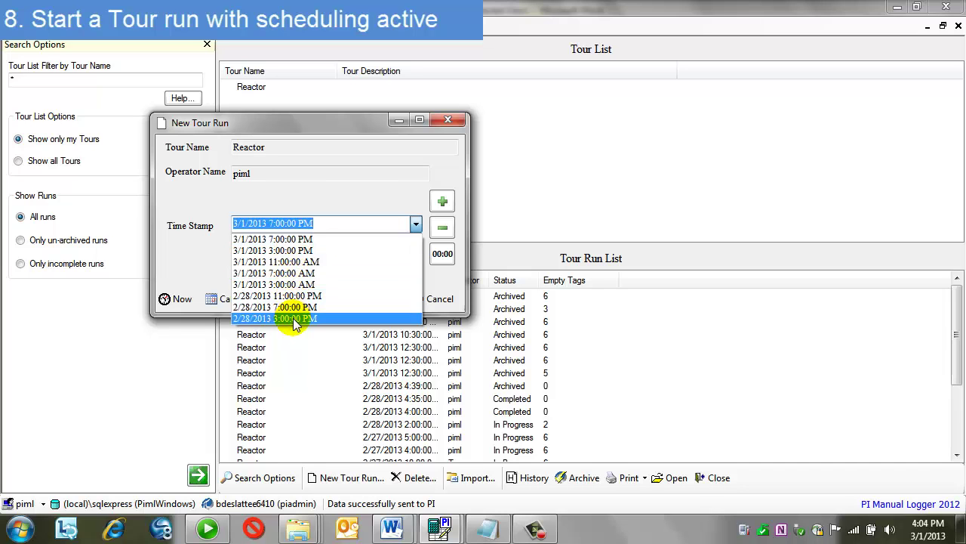
{"action": "left_click", "coordinate": [290, 239]}
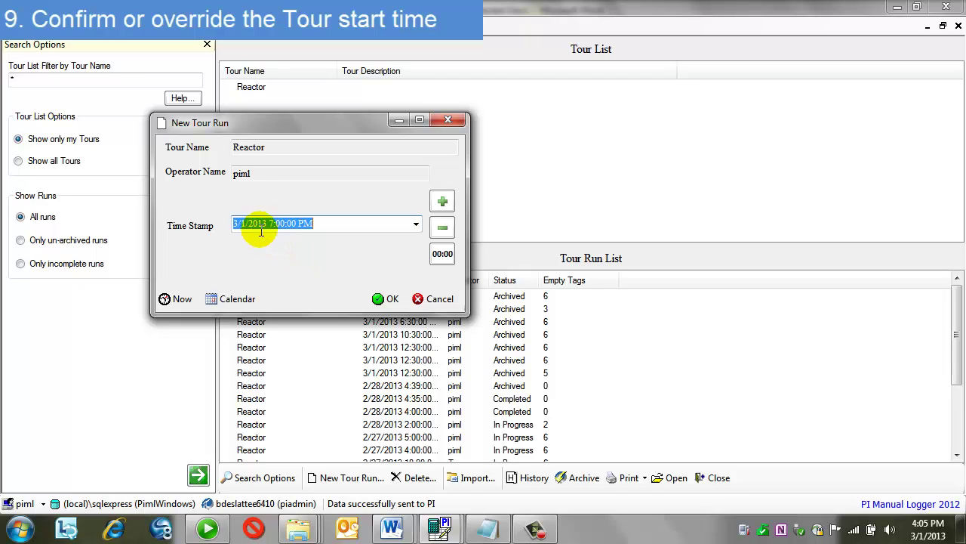
{"action": "left_click", "coordinate": [316, 223]}
{"action": "left_click", "coordinate": [375, 300]}
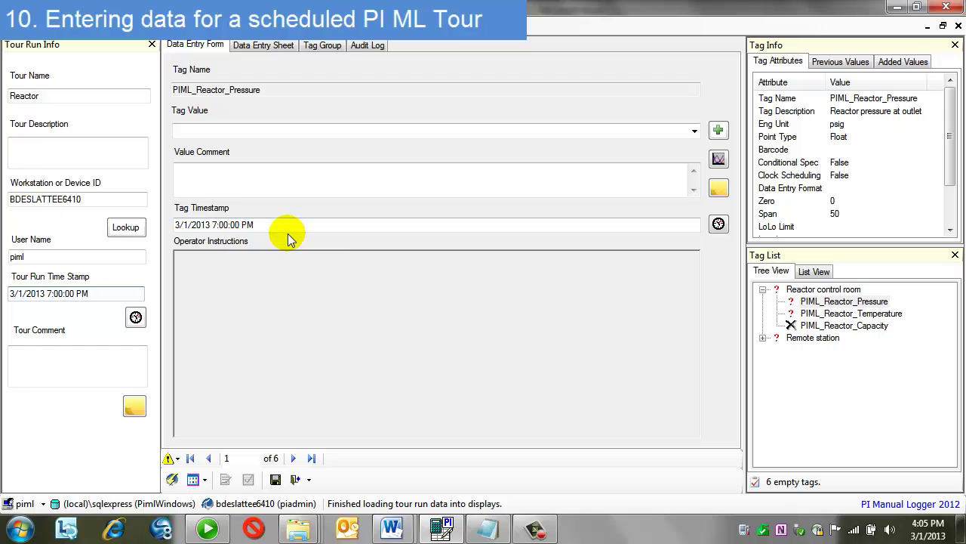
Expand Remote station and review PIML_Reactor_Capacity's attributes, showing it is not due
{"action": "left_click", "coordinate": [763, 339]}
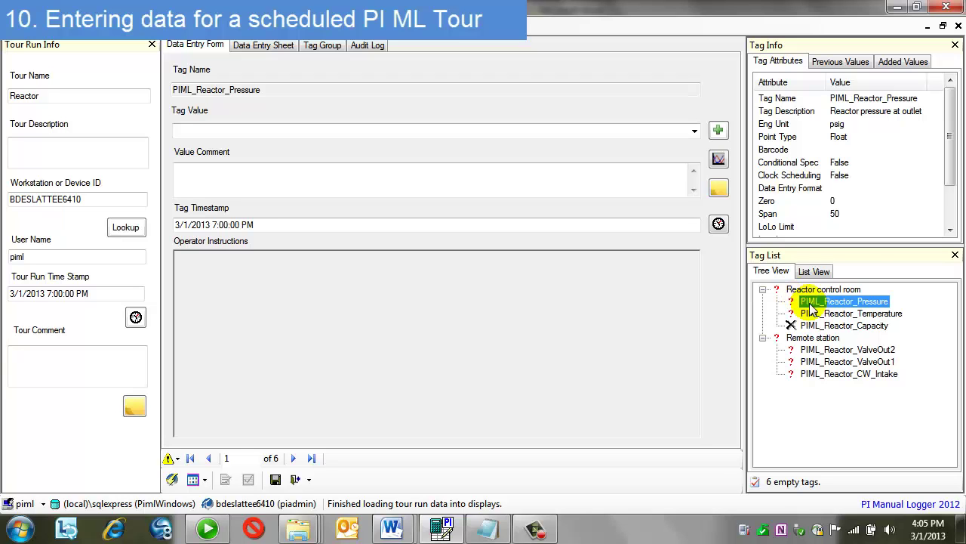
{"action": "left_click", "coordinate": [826, 328]}
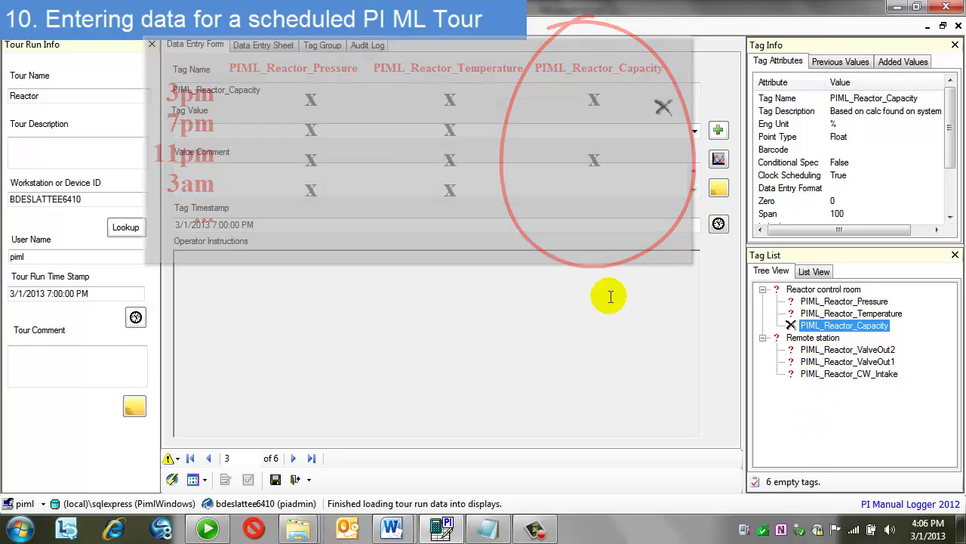
{"action": "left_click", "coordinate": [98, 293]}
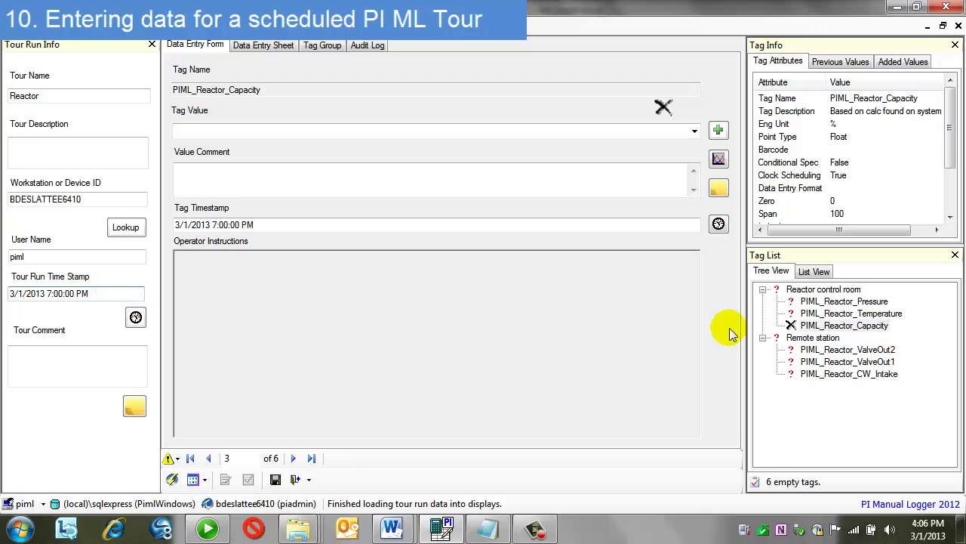
Enter Pressure 66 and Temperature 77 for the Reactor run
{"action": "left_click", "coordinate": [834, 304]}
{"action": "left_click", "coordinate": [196, 129]}
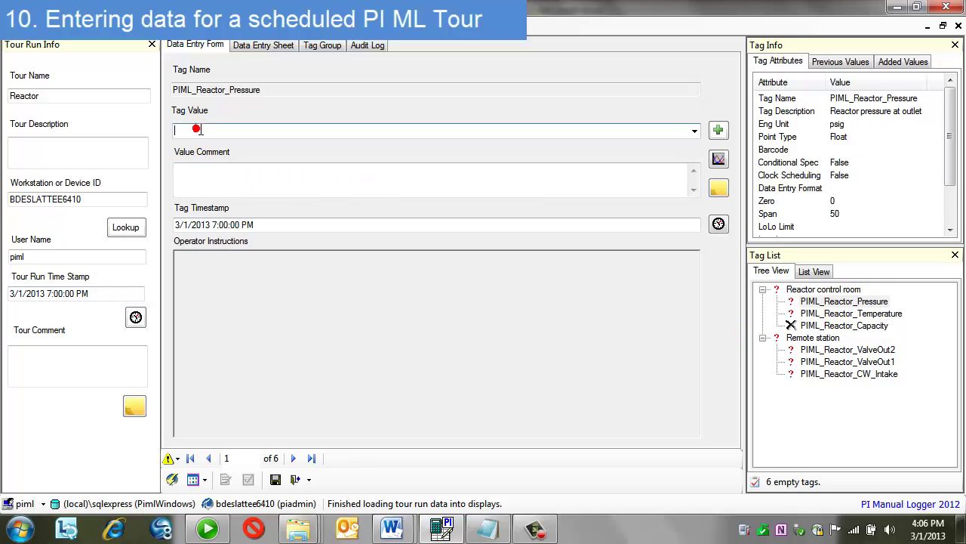
{"action": "type", "text": "66"}
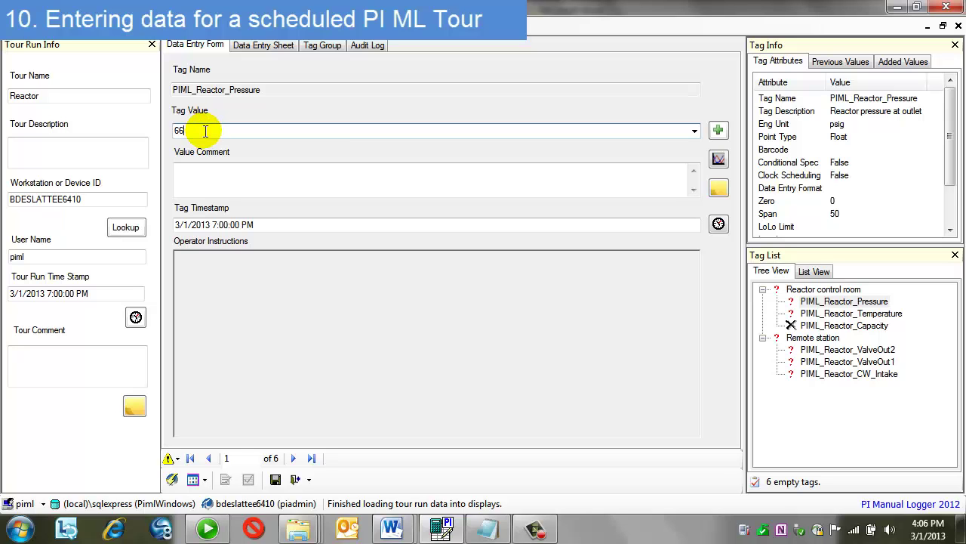
{"action": "key", "text": "Return"}
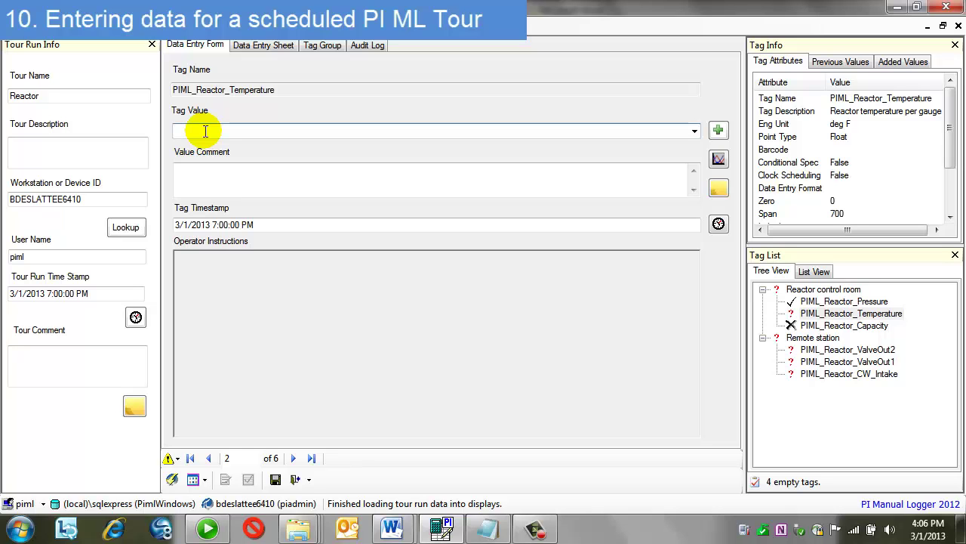
{"action": "type", "text": "77"}
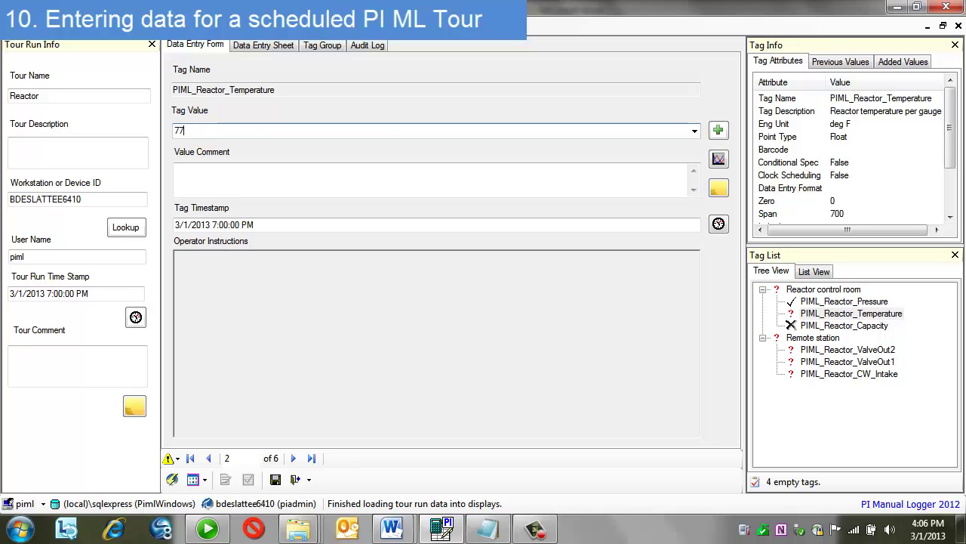
{"action": "key", "text": "Return"}
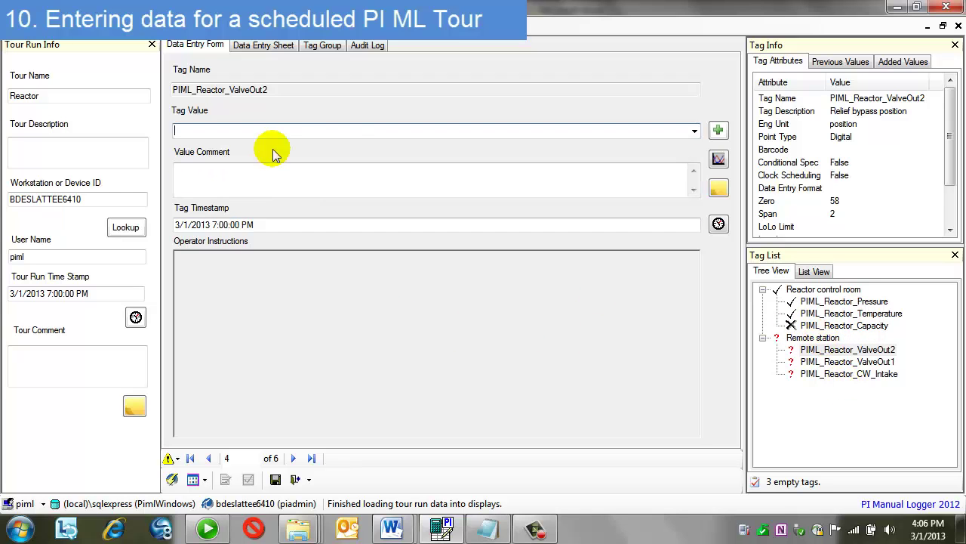
Set ValveOut2 to Open, ValveOut1 to Closed and CW_Intake to Unit Down
{"action": "left_click", "coordinate": [695, 131]}
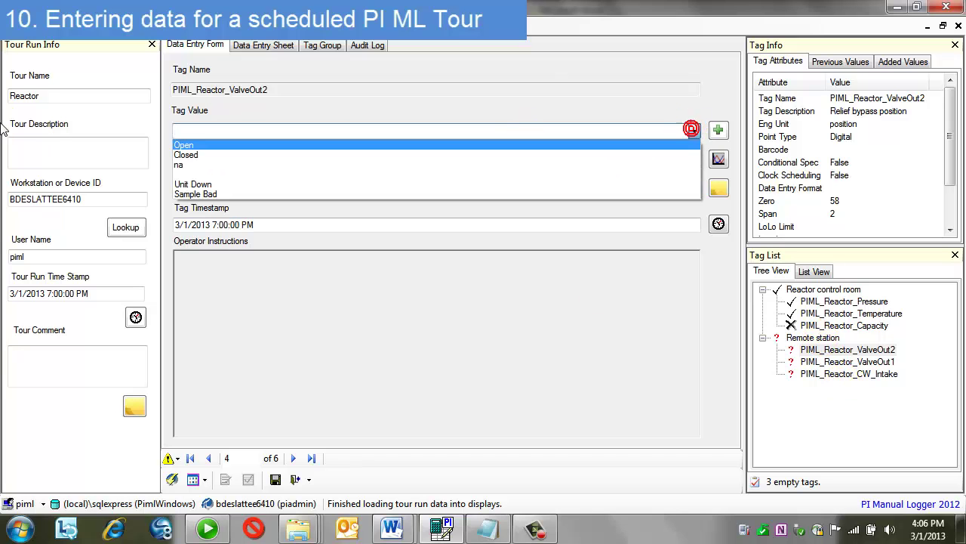
{"action": "left_click", "coordinate": [178, 140]}
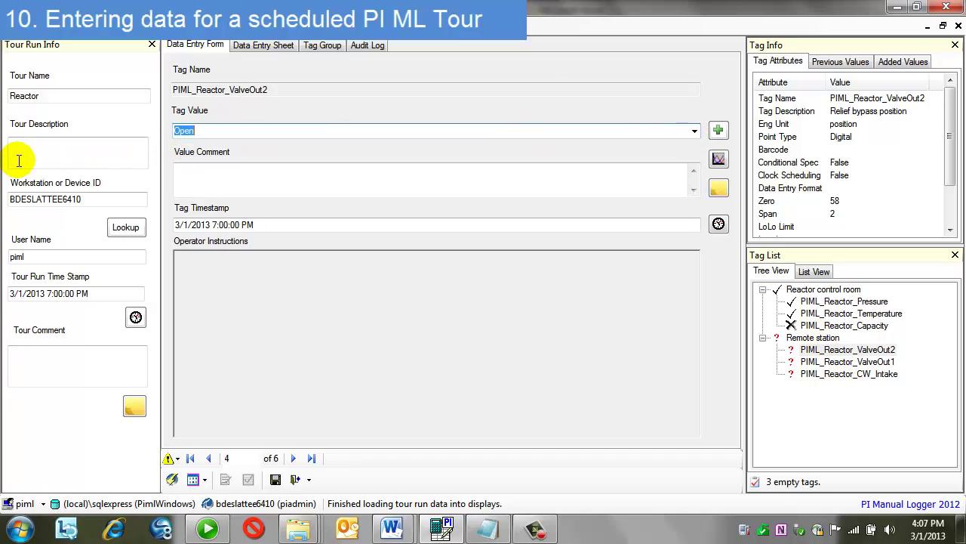
{"action": "key", "text": "Return"}
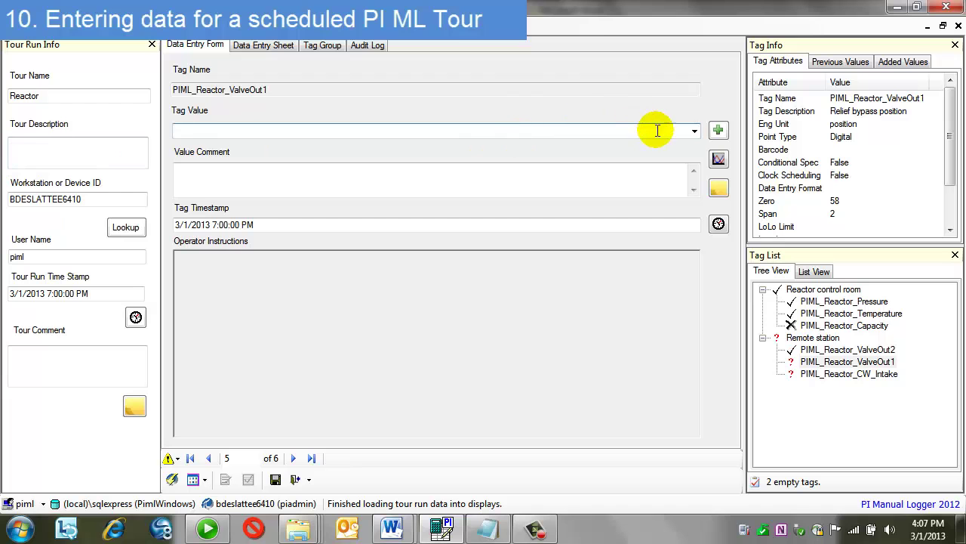
{"action": "left_click", "coordinate": [694, 133]}
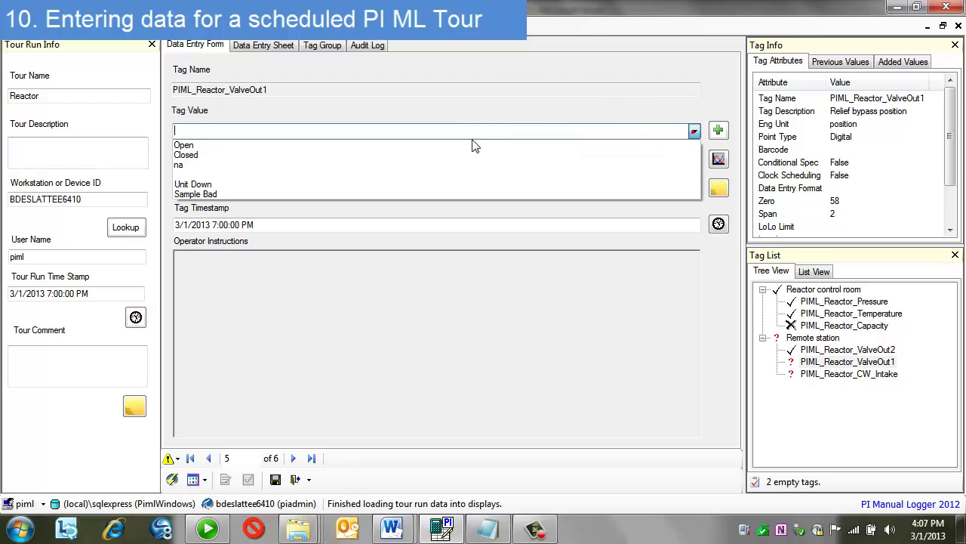
{"action": "left_click", "coordinate": [242, 155]}
{"action": "key", "text": "Return"}
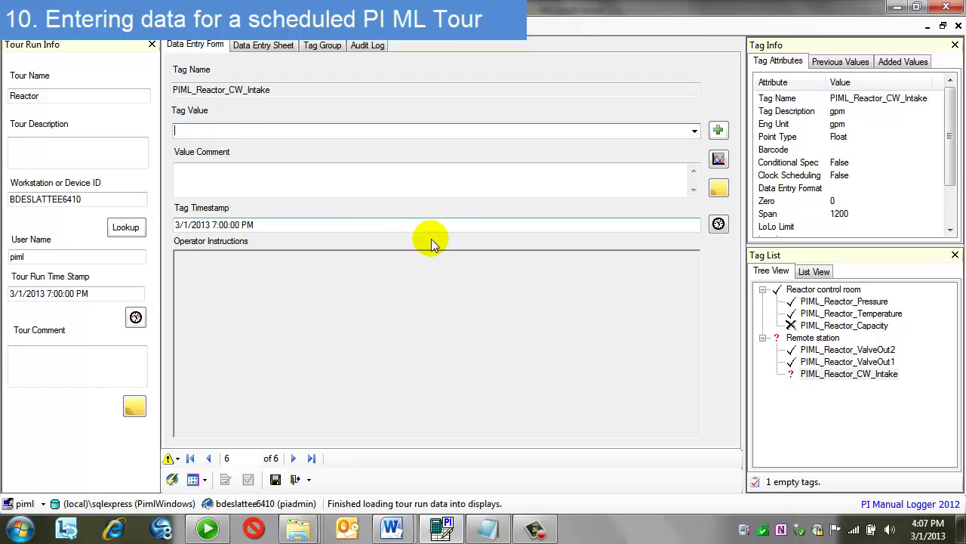
{"action": "left_click", "coordinate": [695, 131]}
{"action": "left_click", "coordinate": [190, 155]}
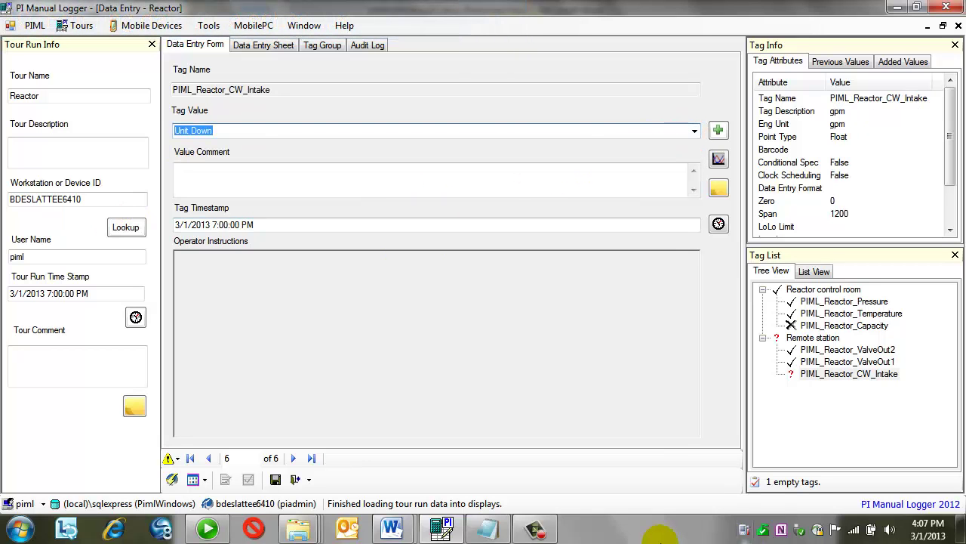
{"action": "left_click", "coordinate": [278, 191]}
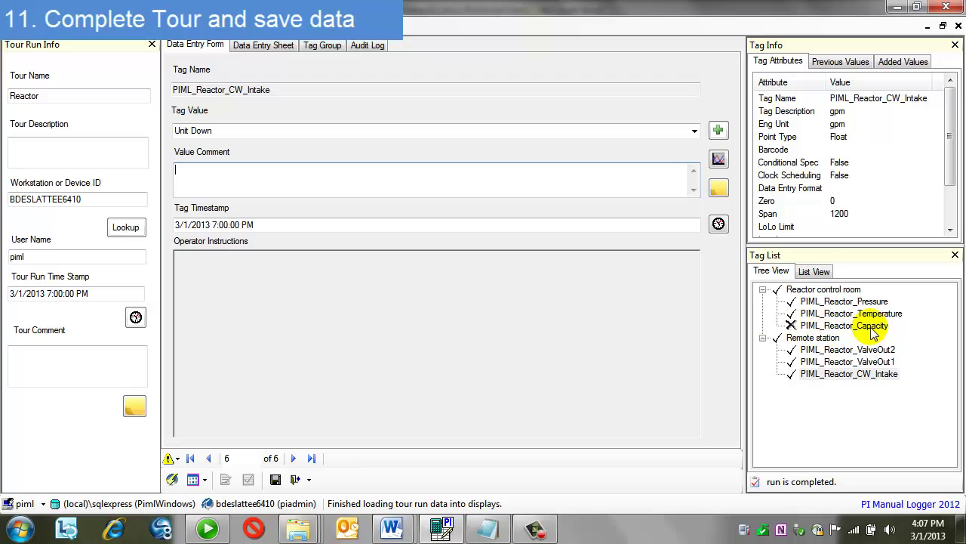
Save the completed 7:00 PM Reactor tour run, confirming with Yes
{"action": "left_click", "coordinate": [275, 481]}
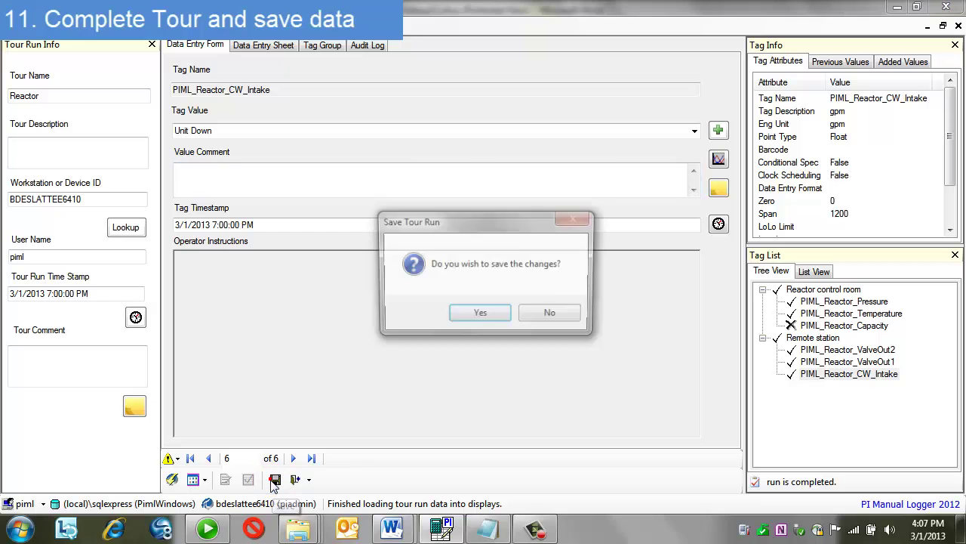
{"action": "left_click", "coordinate": [470, 311]}
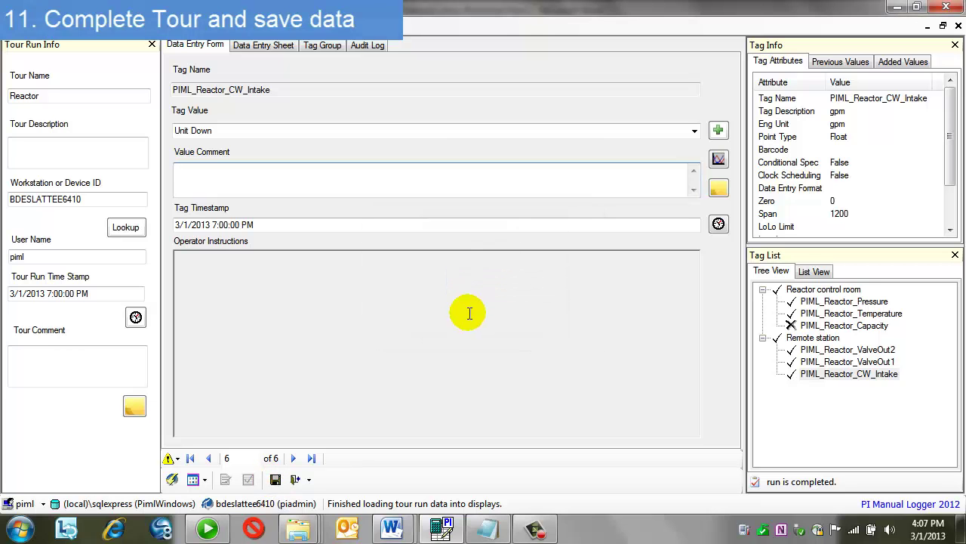